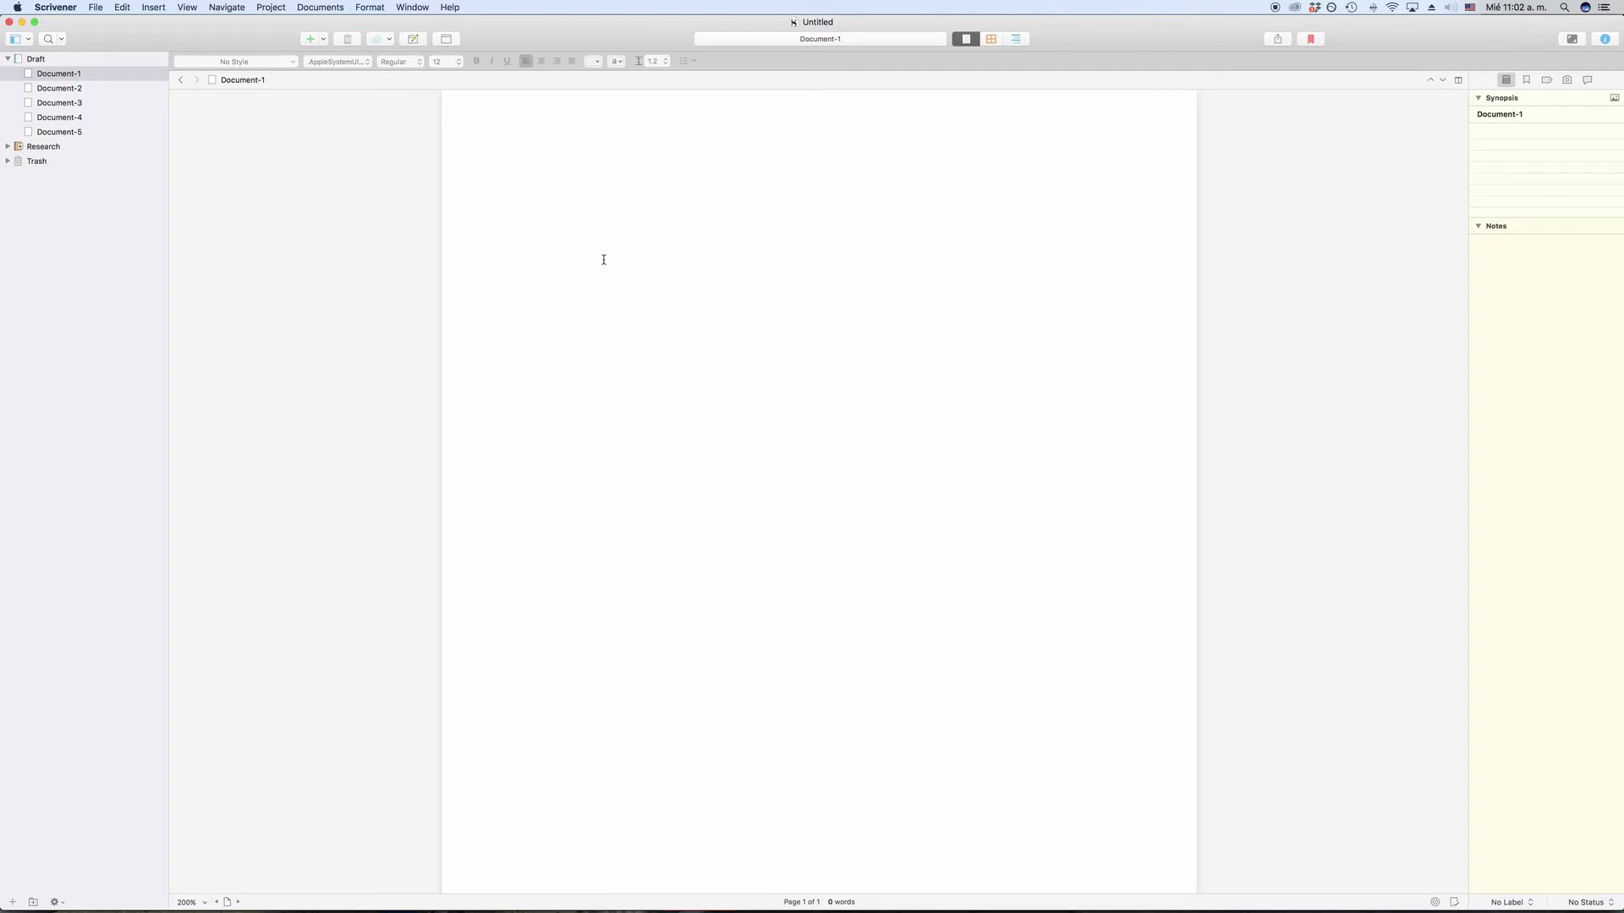
Open Project Settings > Label List from Document-1's Label > Edit... binder menu
right_click(60, 79)
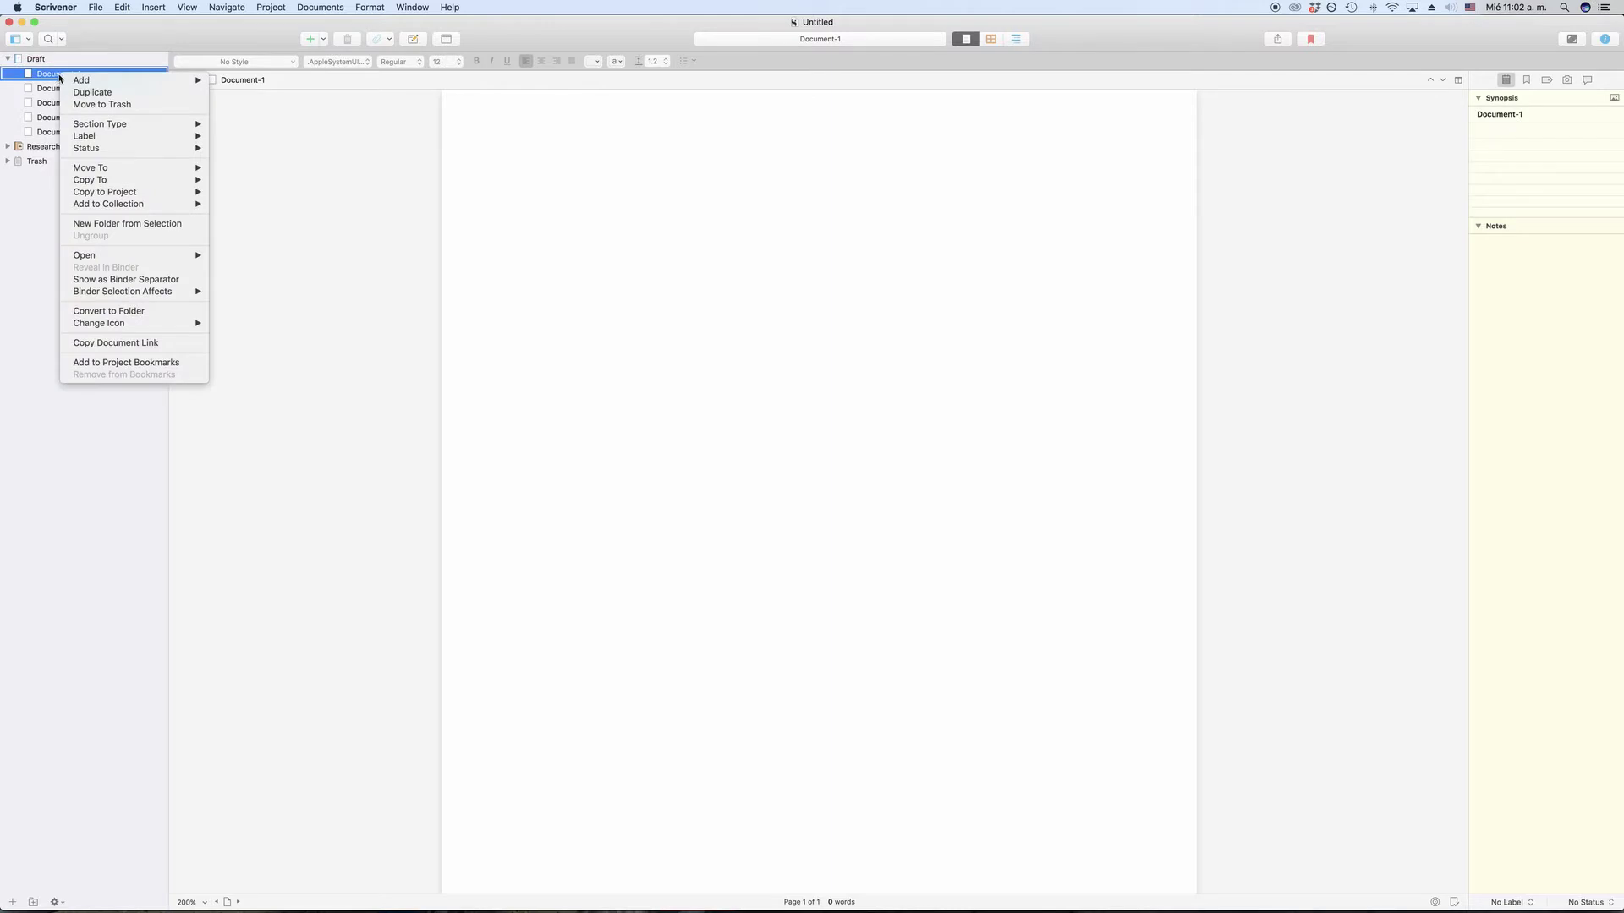
mouse_move(165, 141)
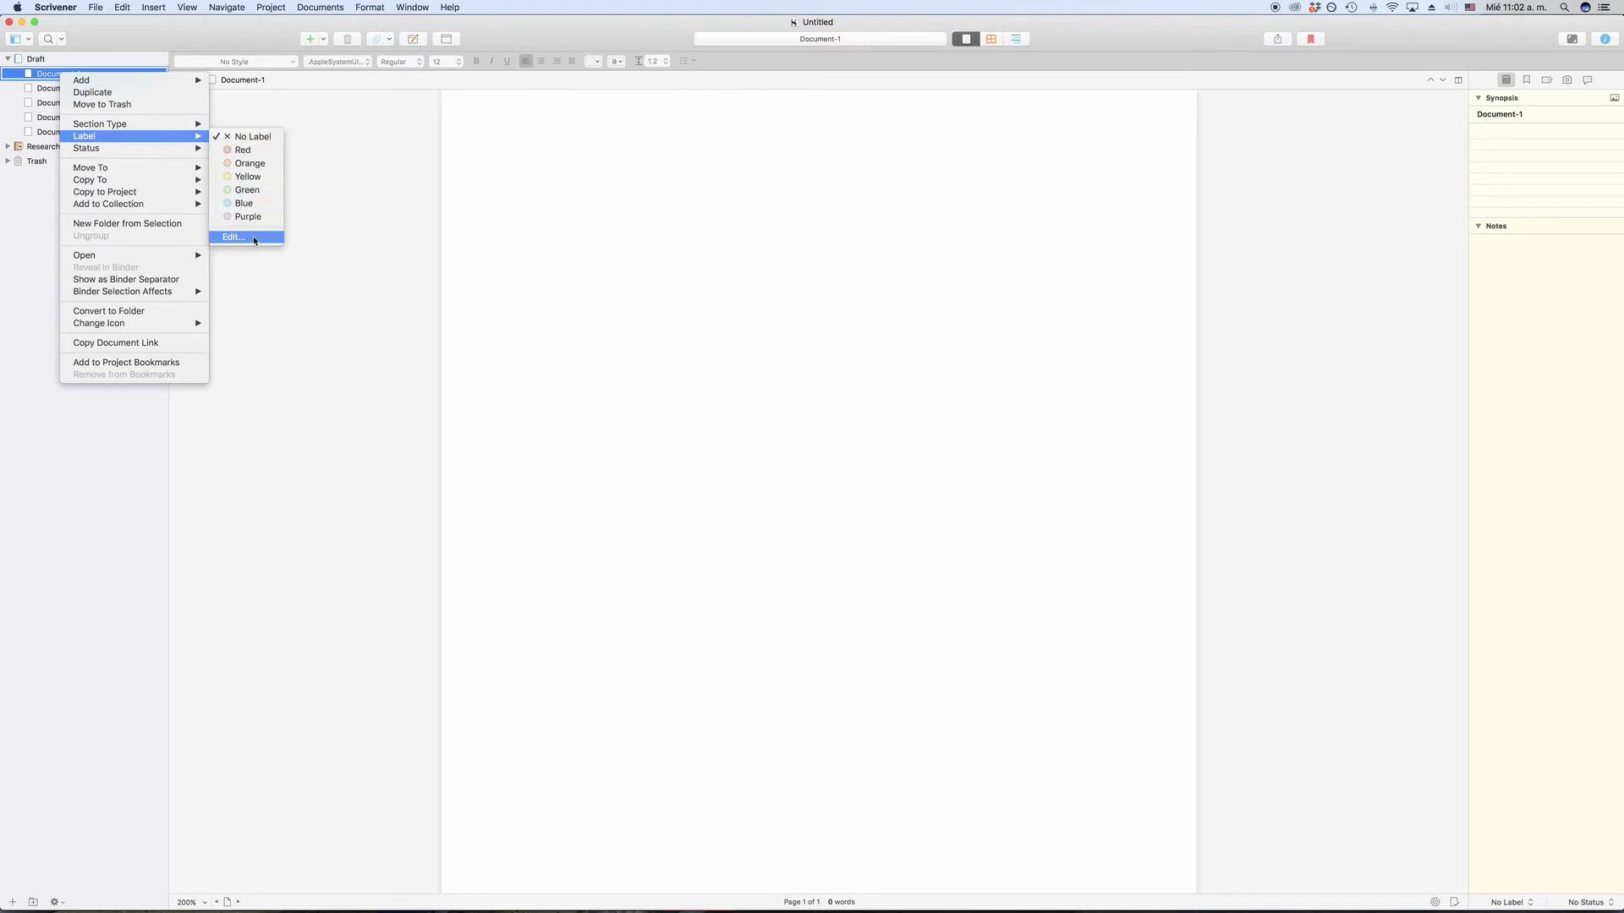
click(245, 239)
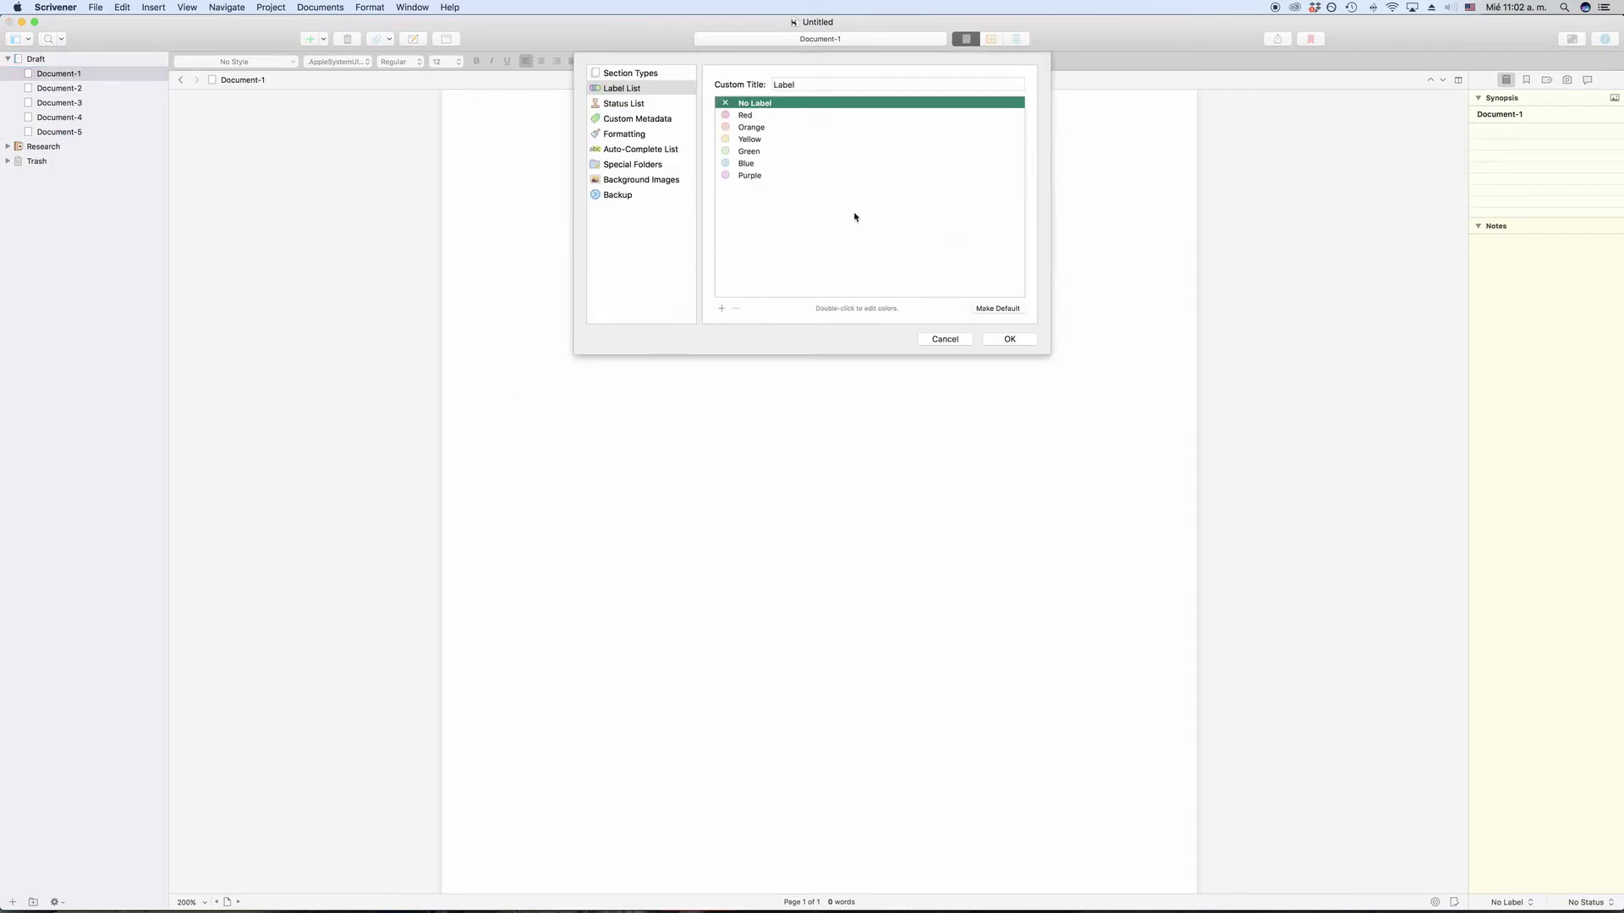
Rename the Red label to 'Important', confirming its pink-red colour stays unchanged
click(750, 116)
double_click(751, 116)
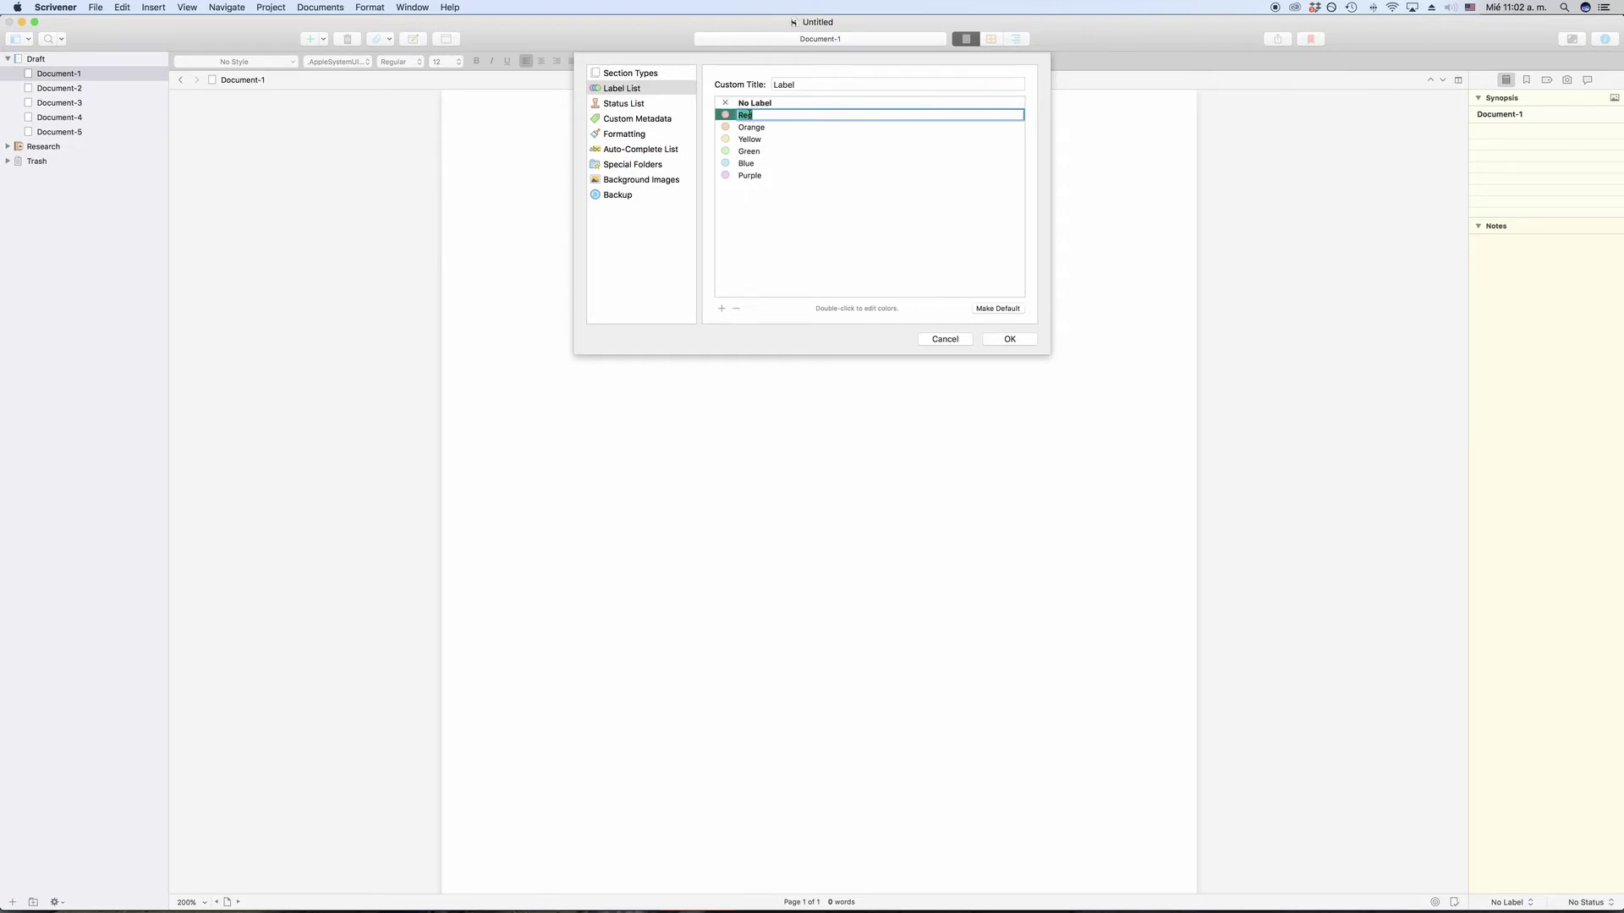
text(Important)
double_click(726, 115)
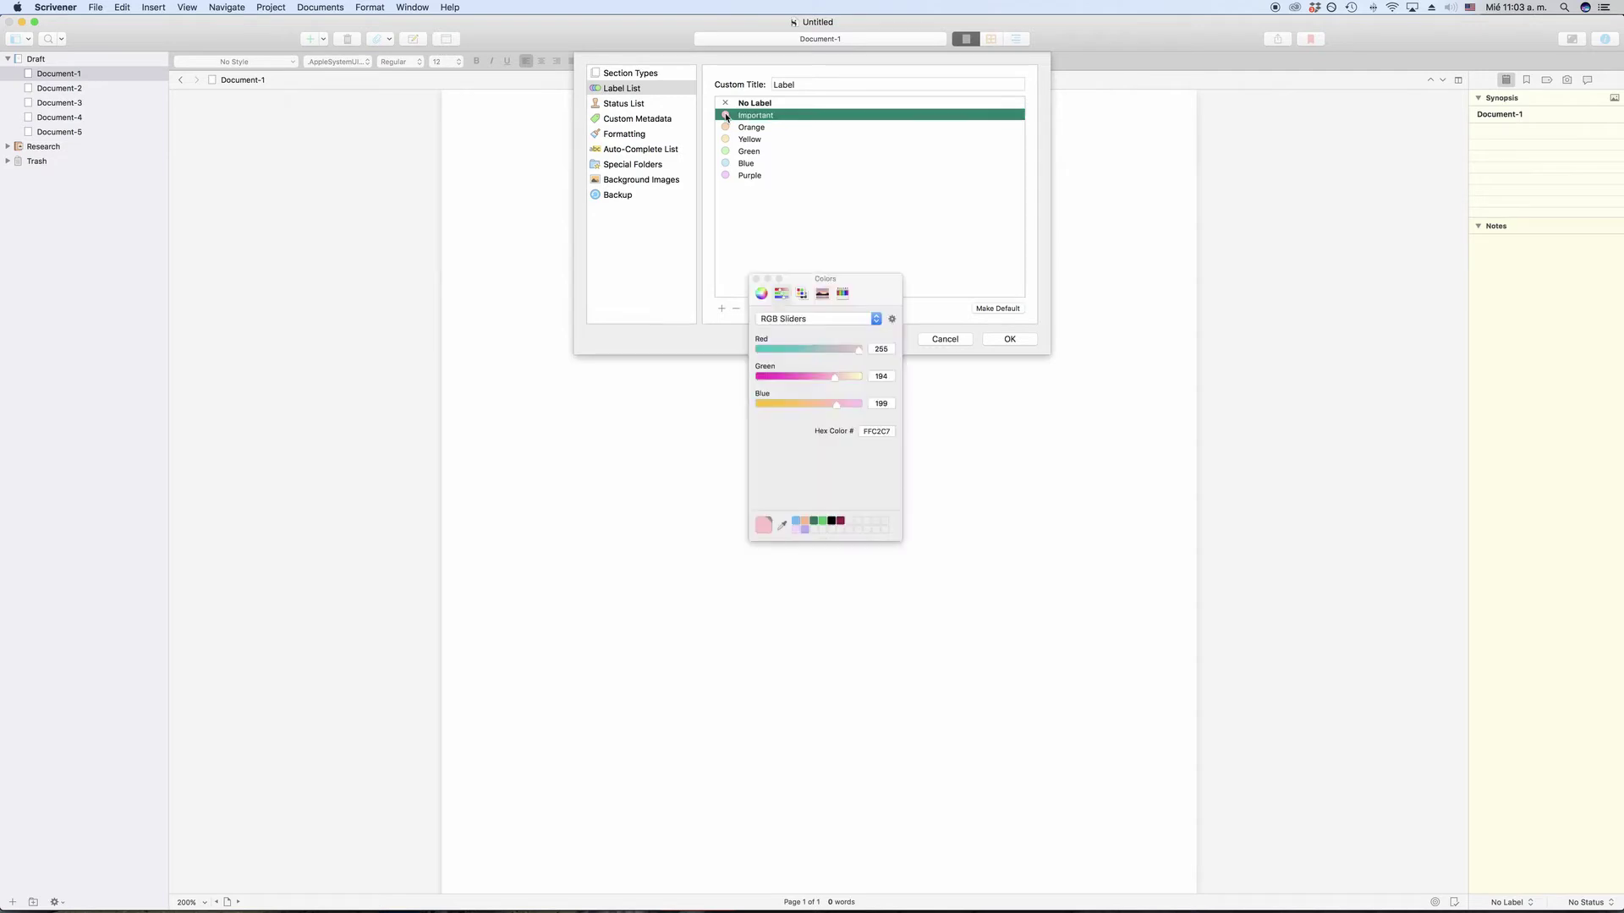
click(756, 279)
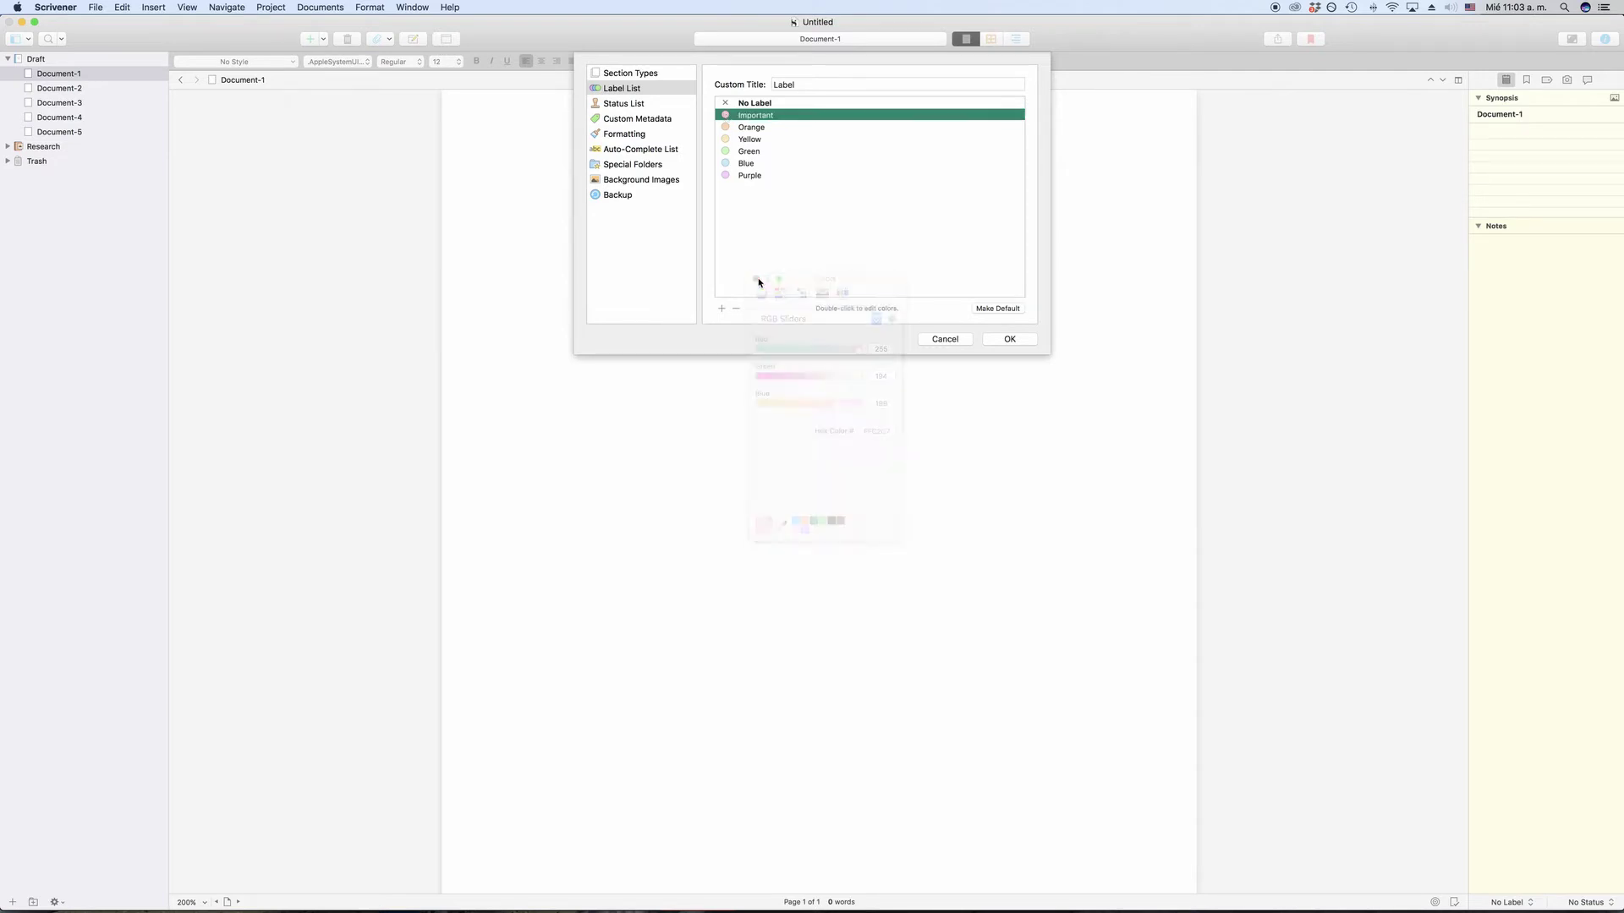
click(758, 176)
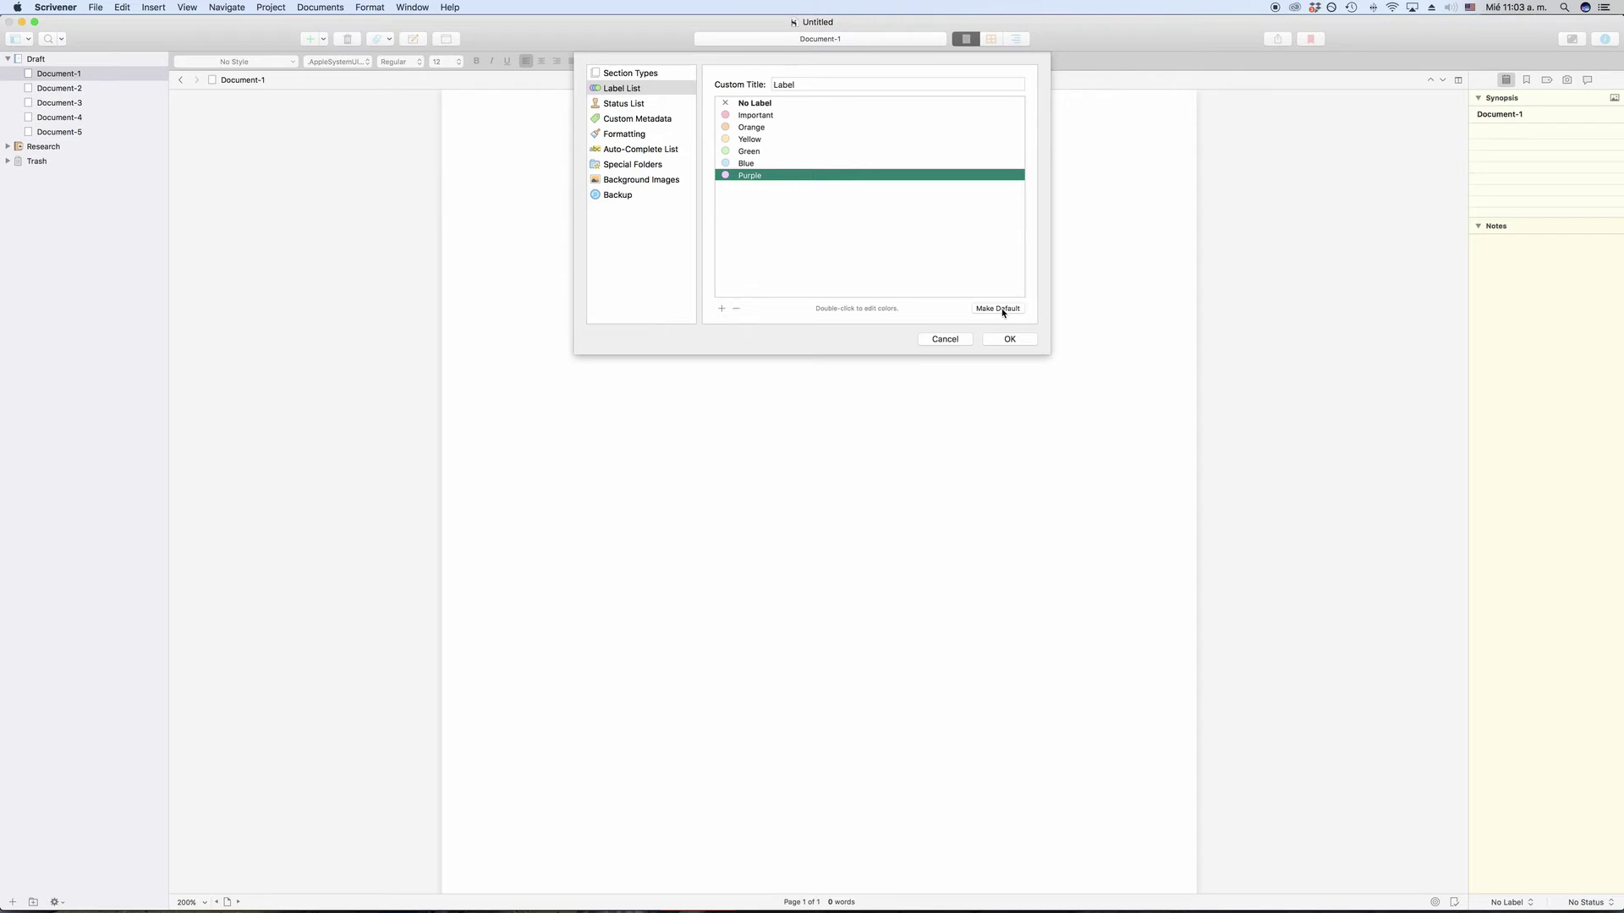
Save the label changes and turn on View > Use Label Color In > Binder
click(1008, 340)
click(188, 7)
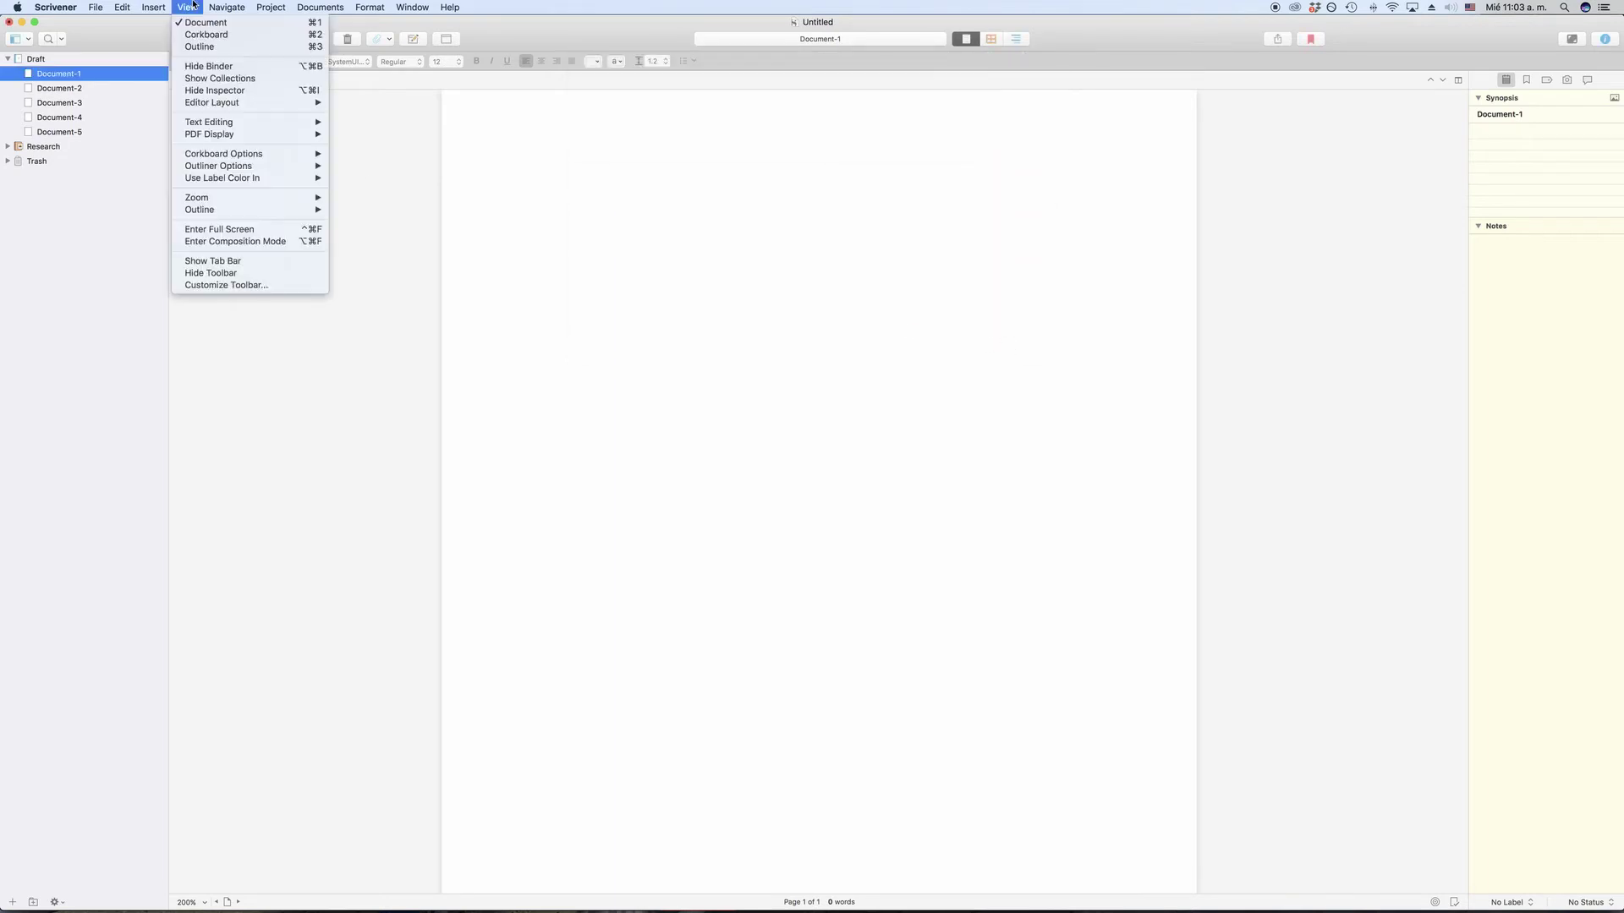
mouse_move(290, 181)
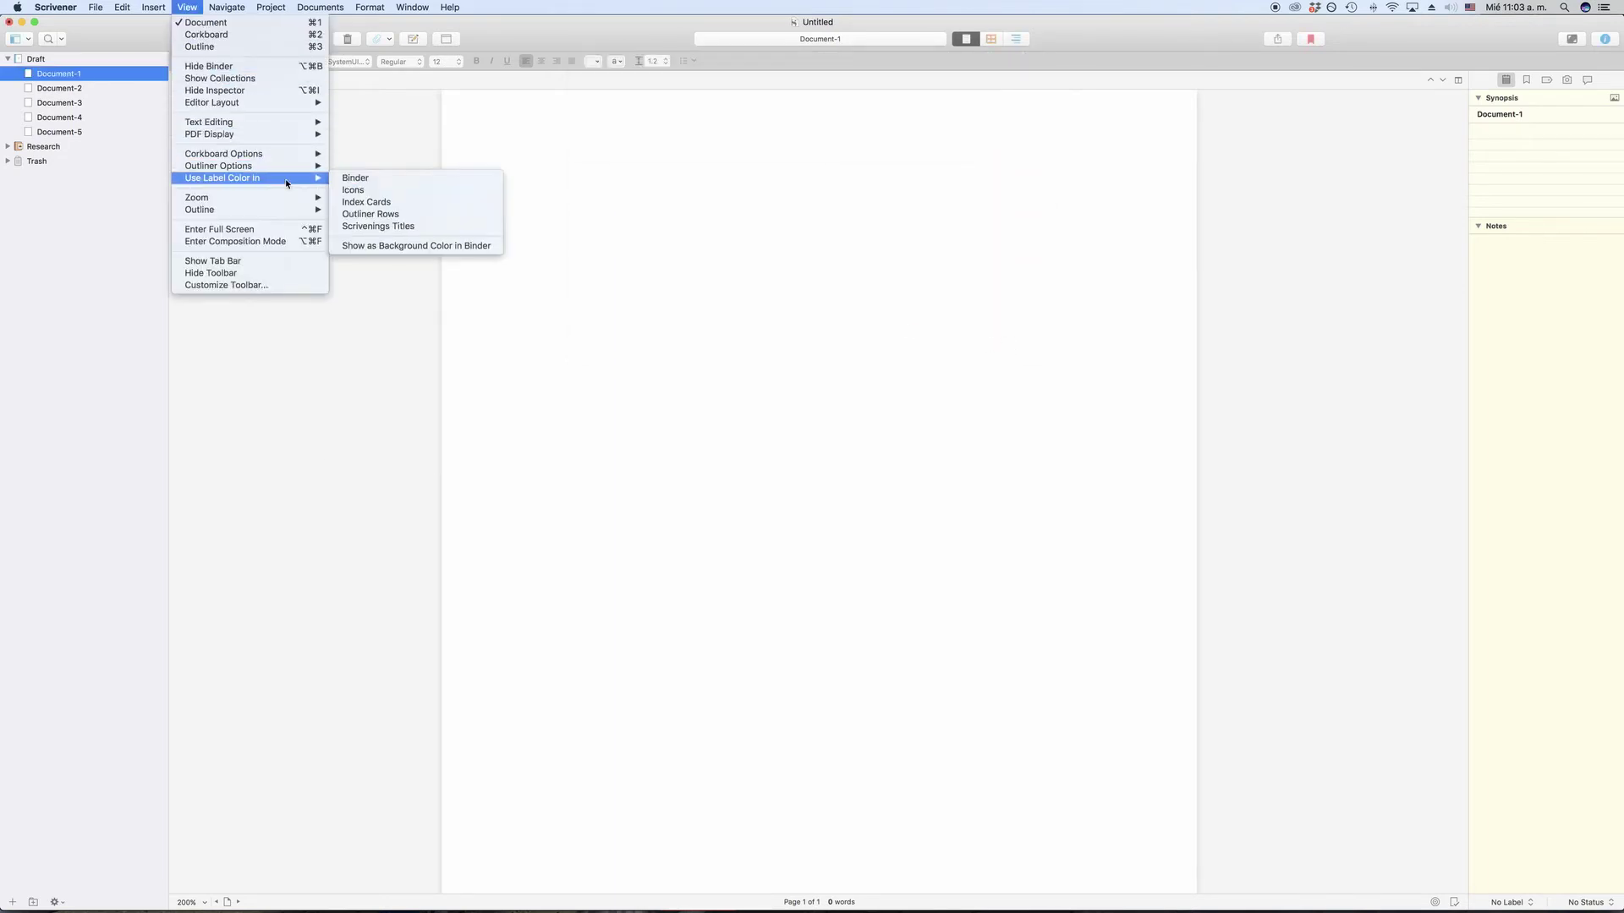
click(419, 185)
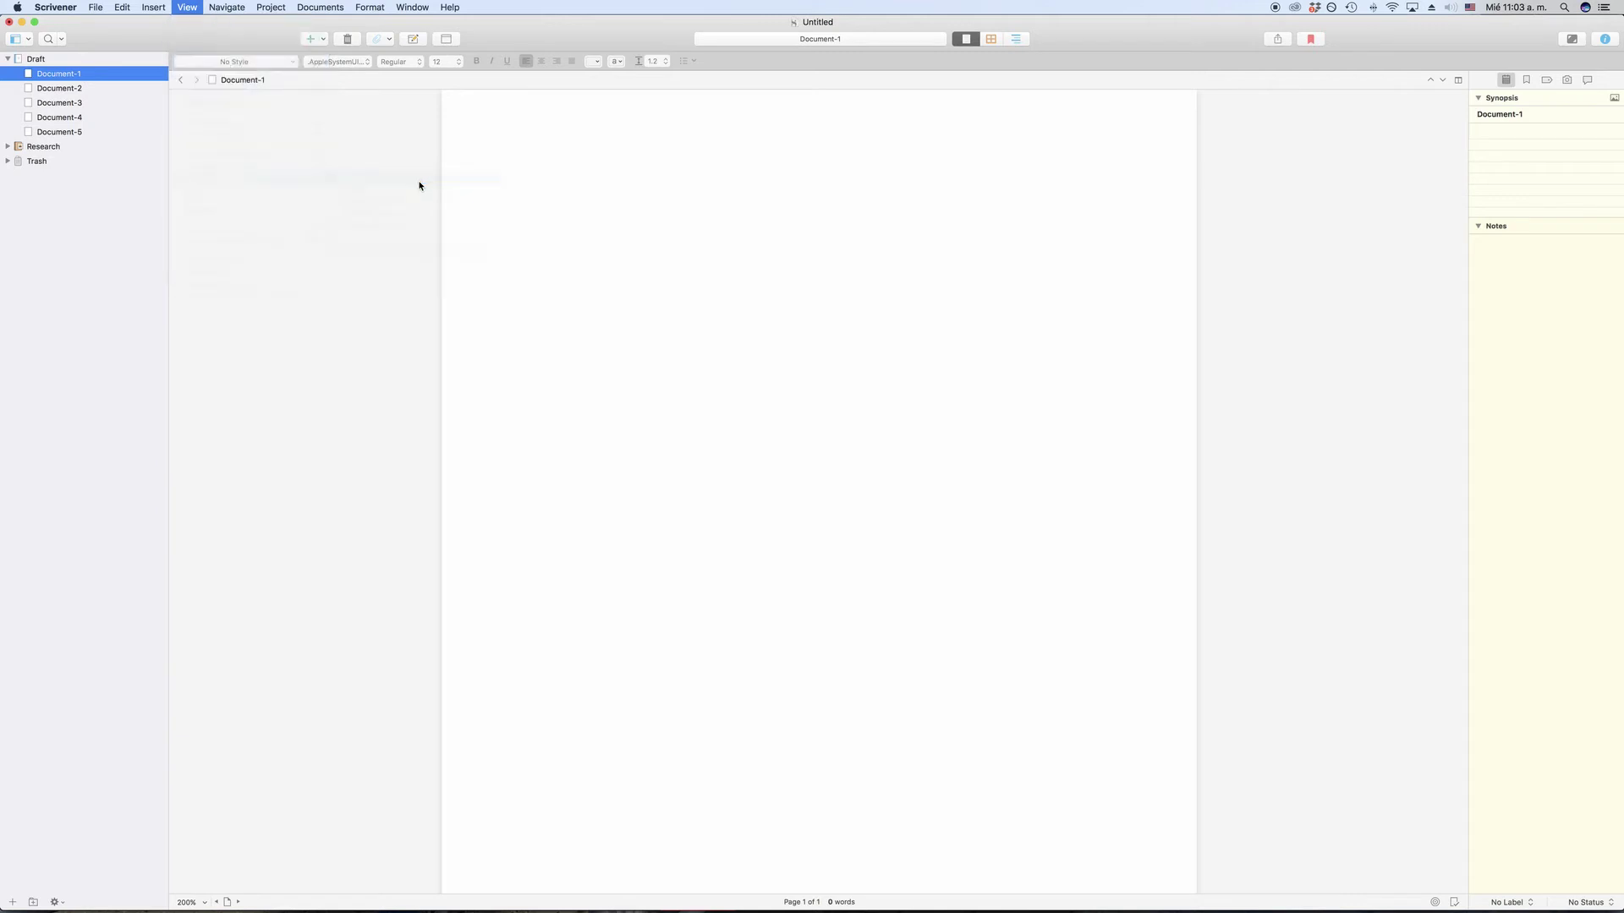
click(94, 90)
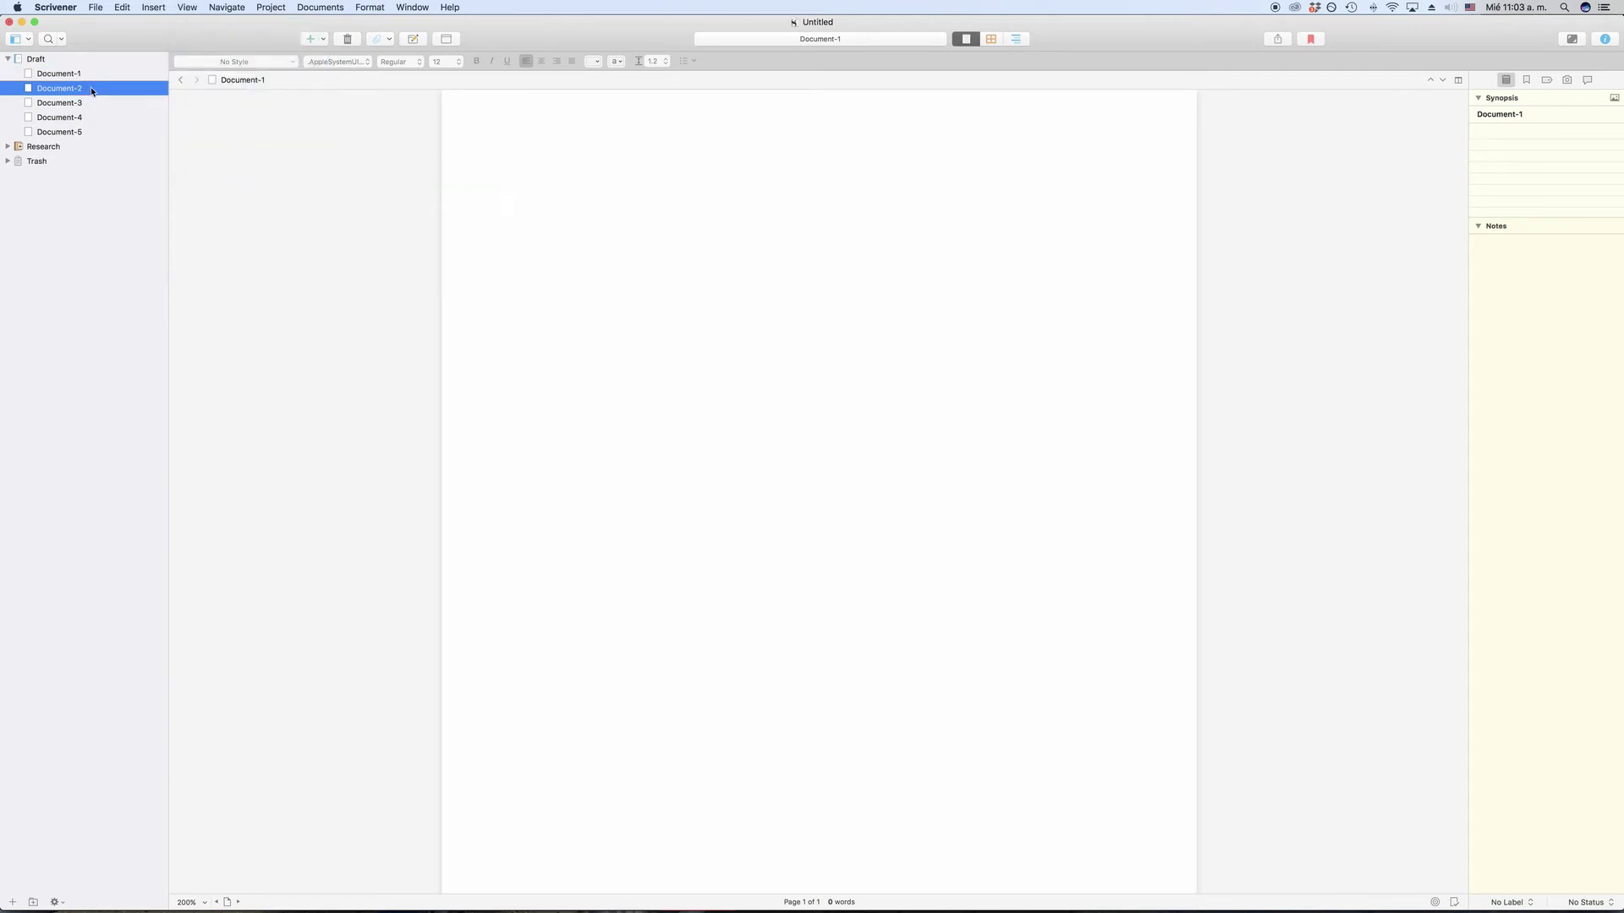
click(91, 77)
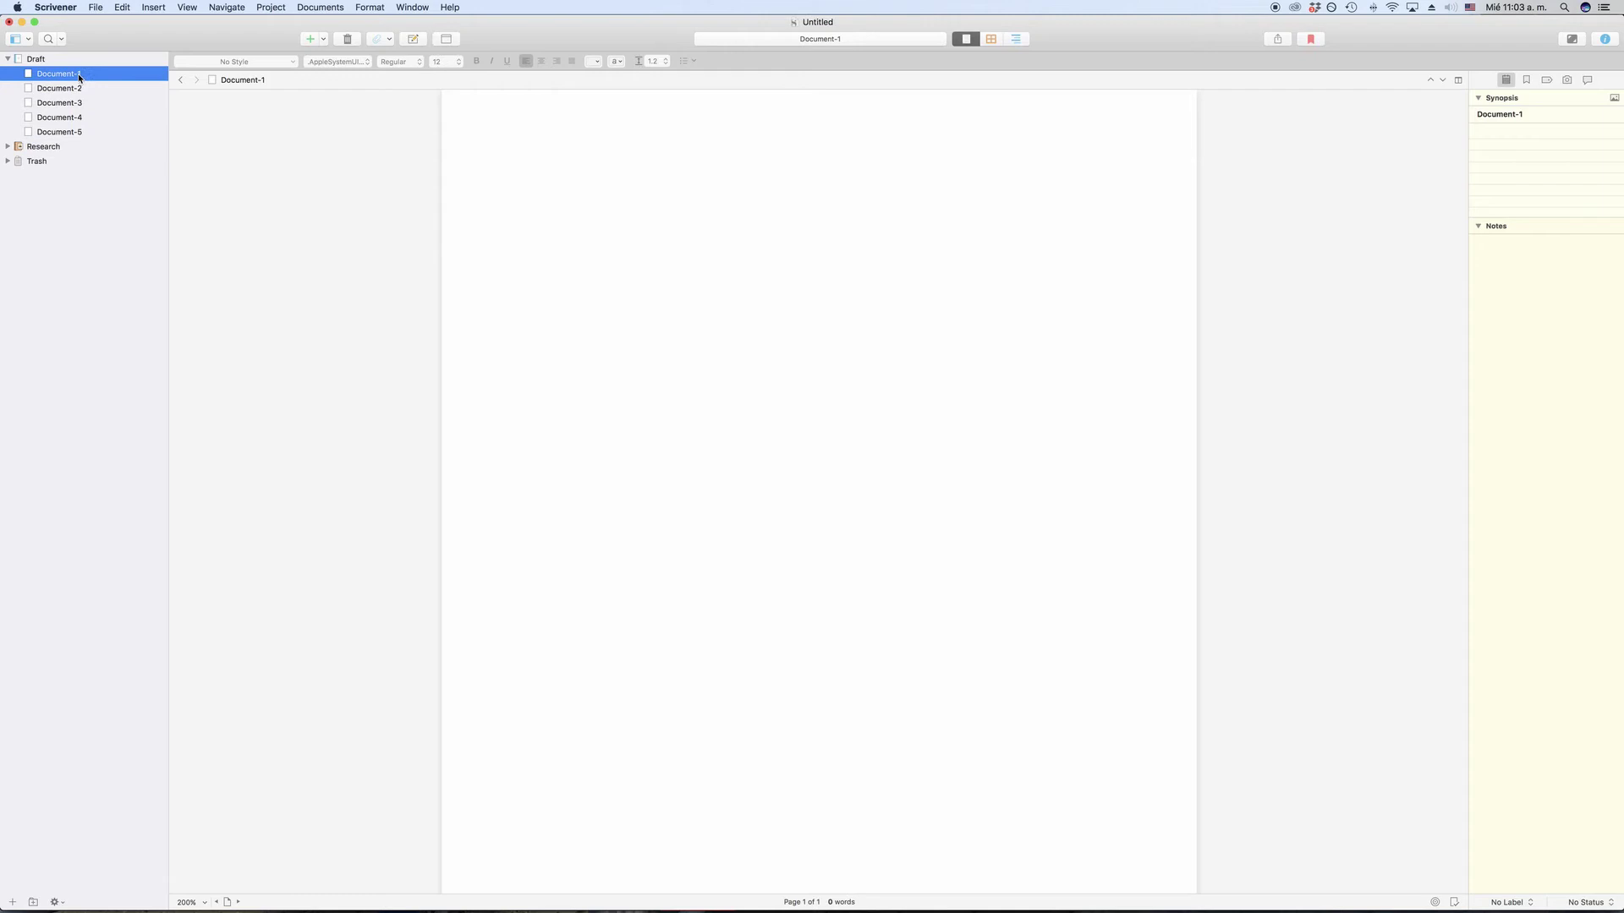
From the binder, assign Important to Document-1, Orange to Document-2, and Yellow to Document-3
right_click(79, 76)
mouse_move(169, 135)
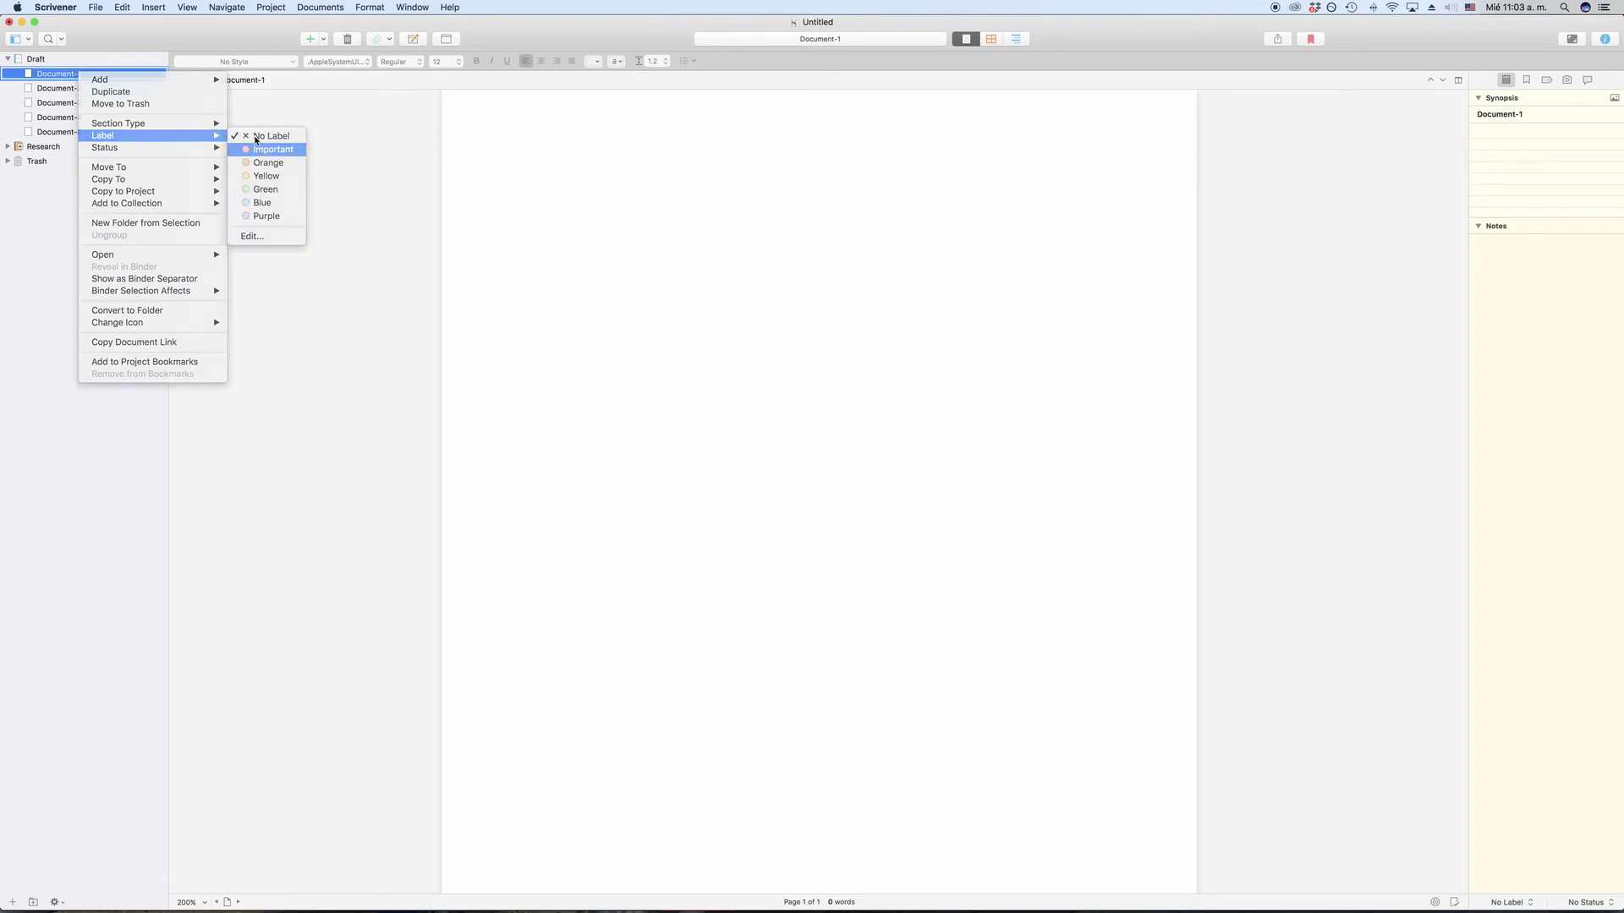
click(256, 145)
right_click(40, 87)
mouse_move(178, 150)
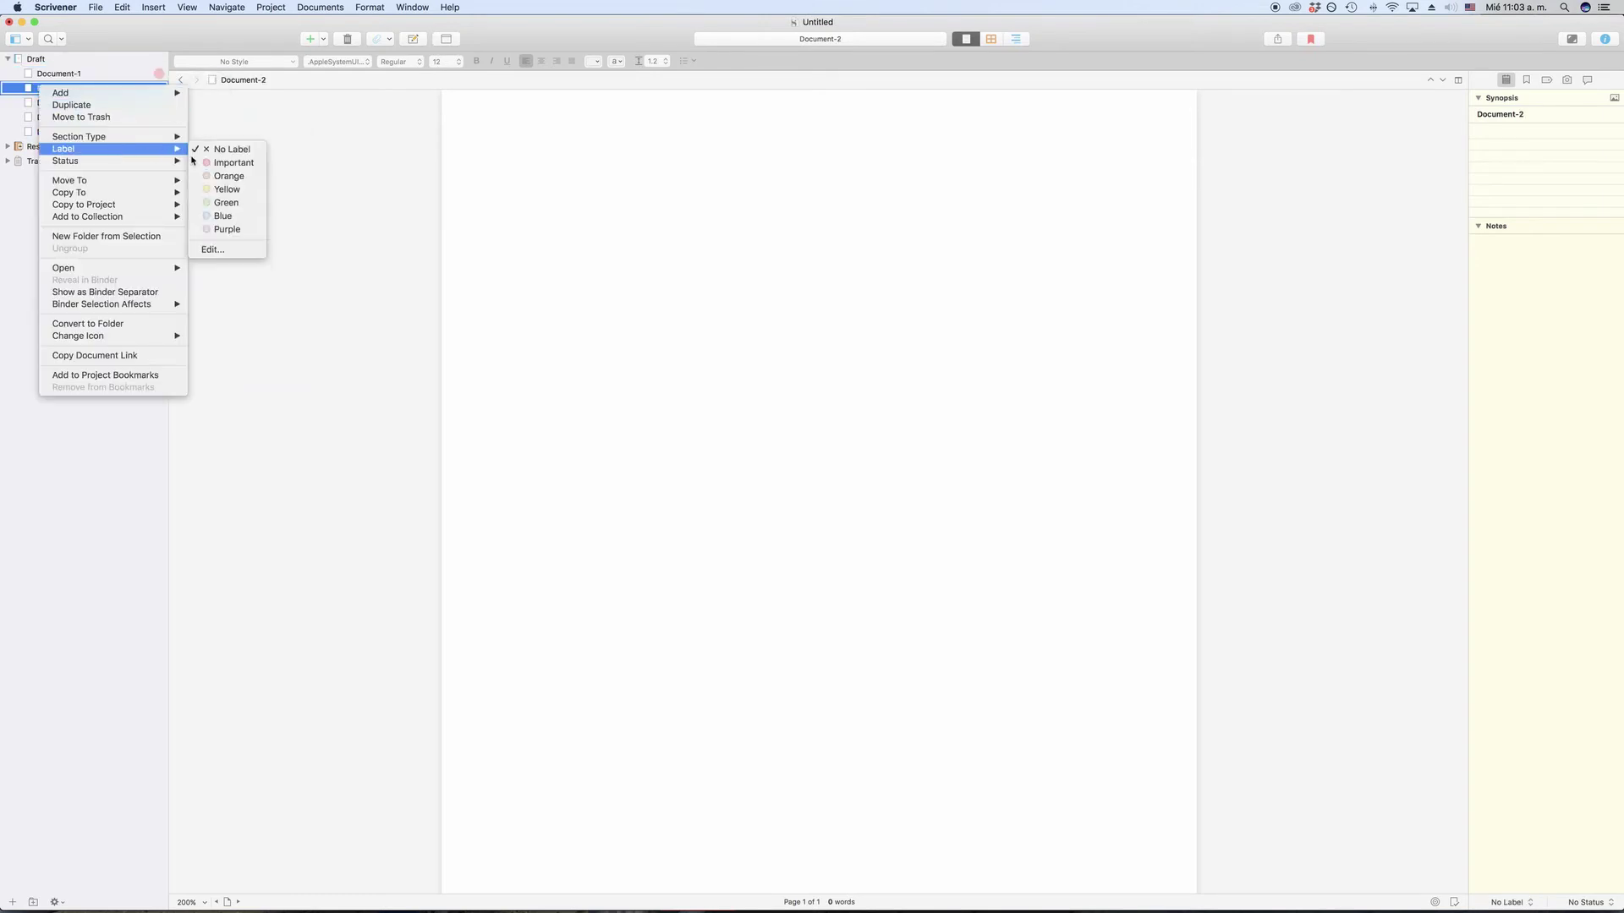
click(229, 176)
right_click(72, 103)
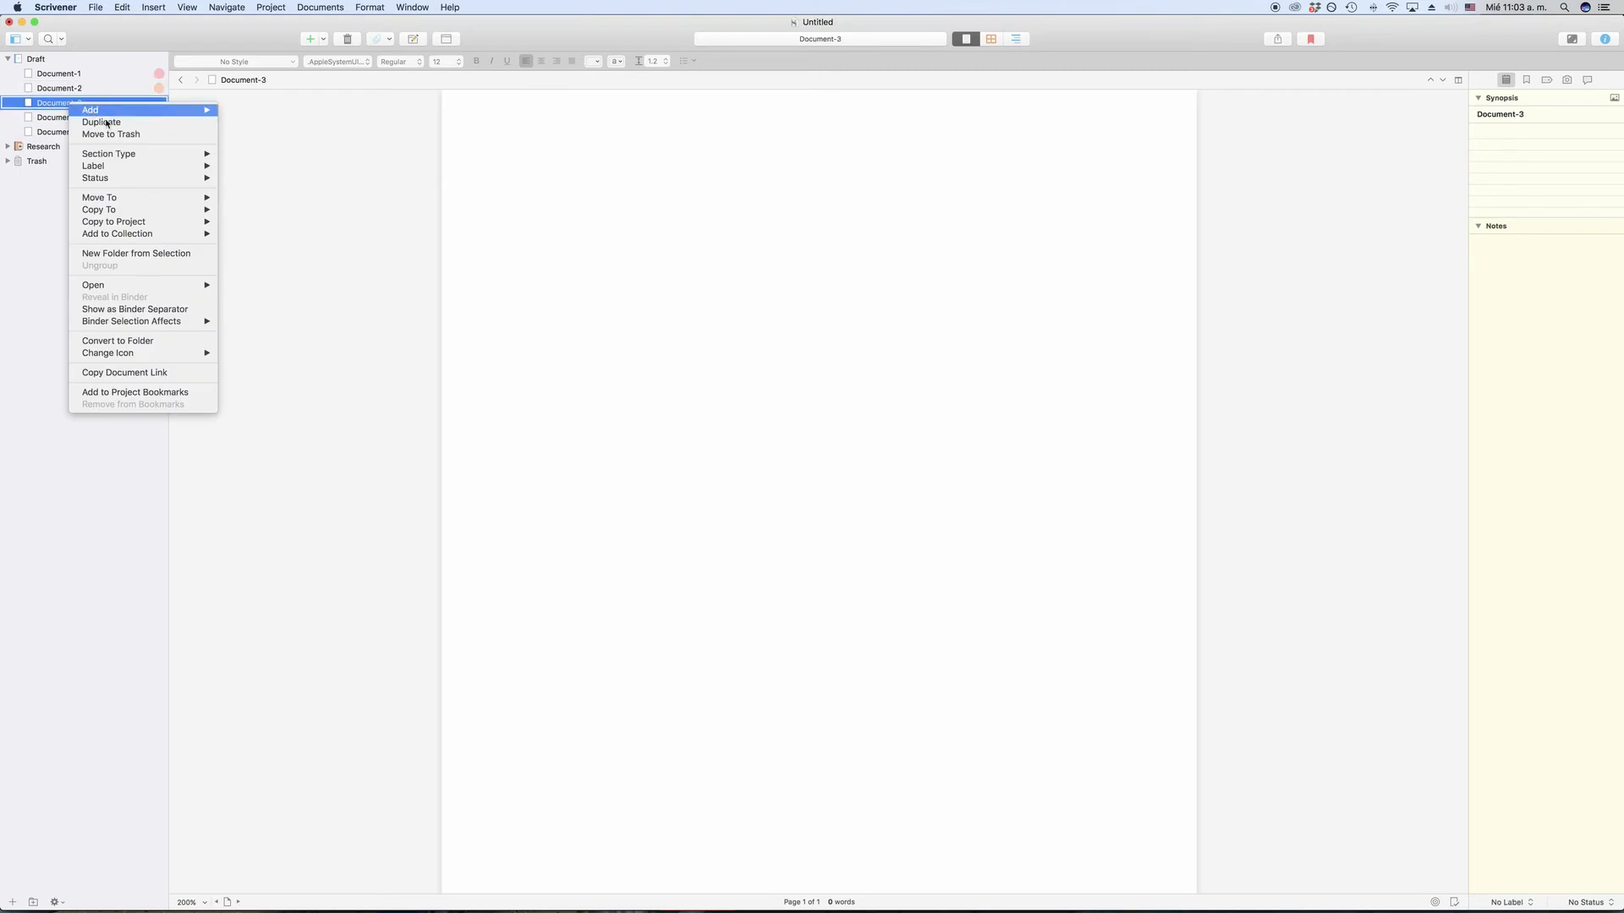
click(235, 208)
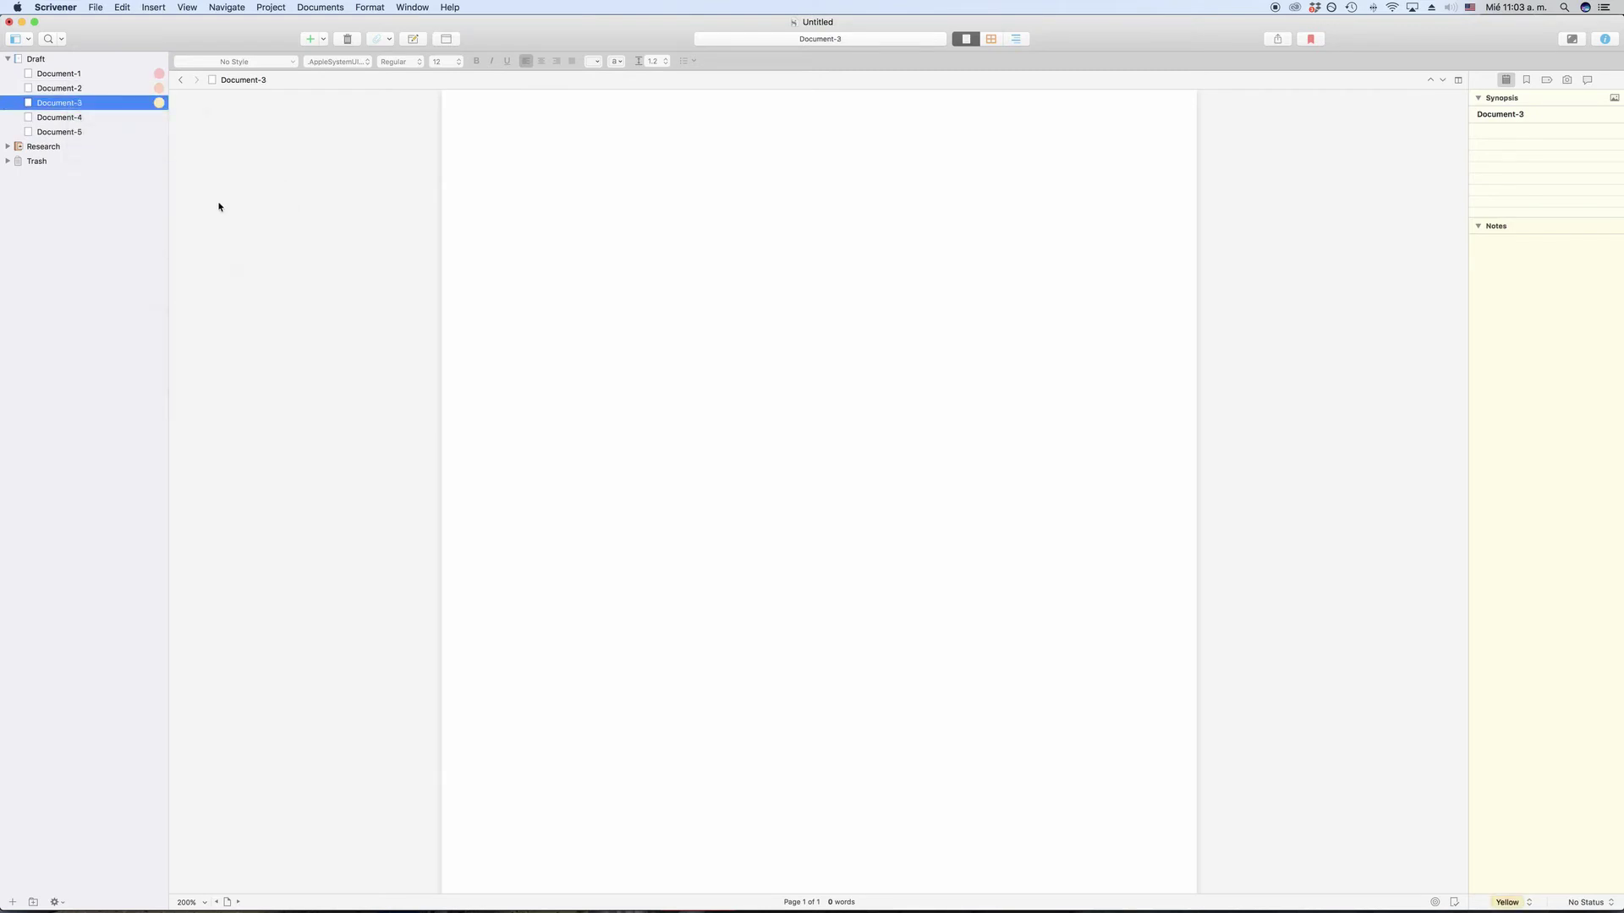
From the binder's Status menu, mark Document-3 as To Do and Document-4 as First Draft
right_click(95, 74)
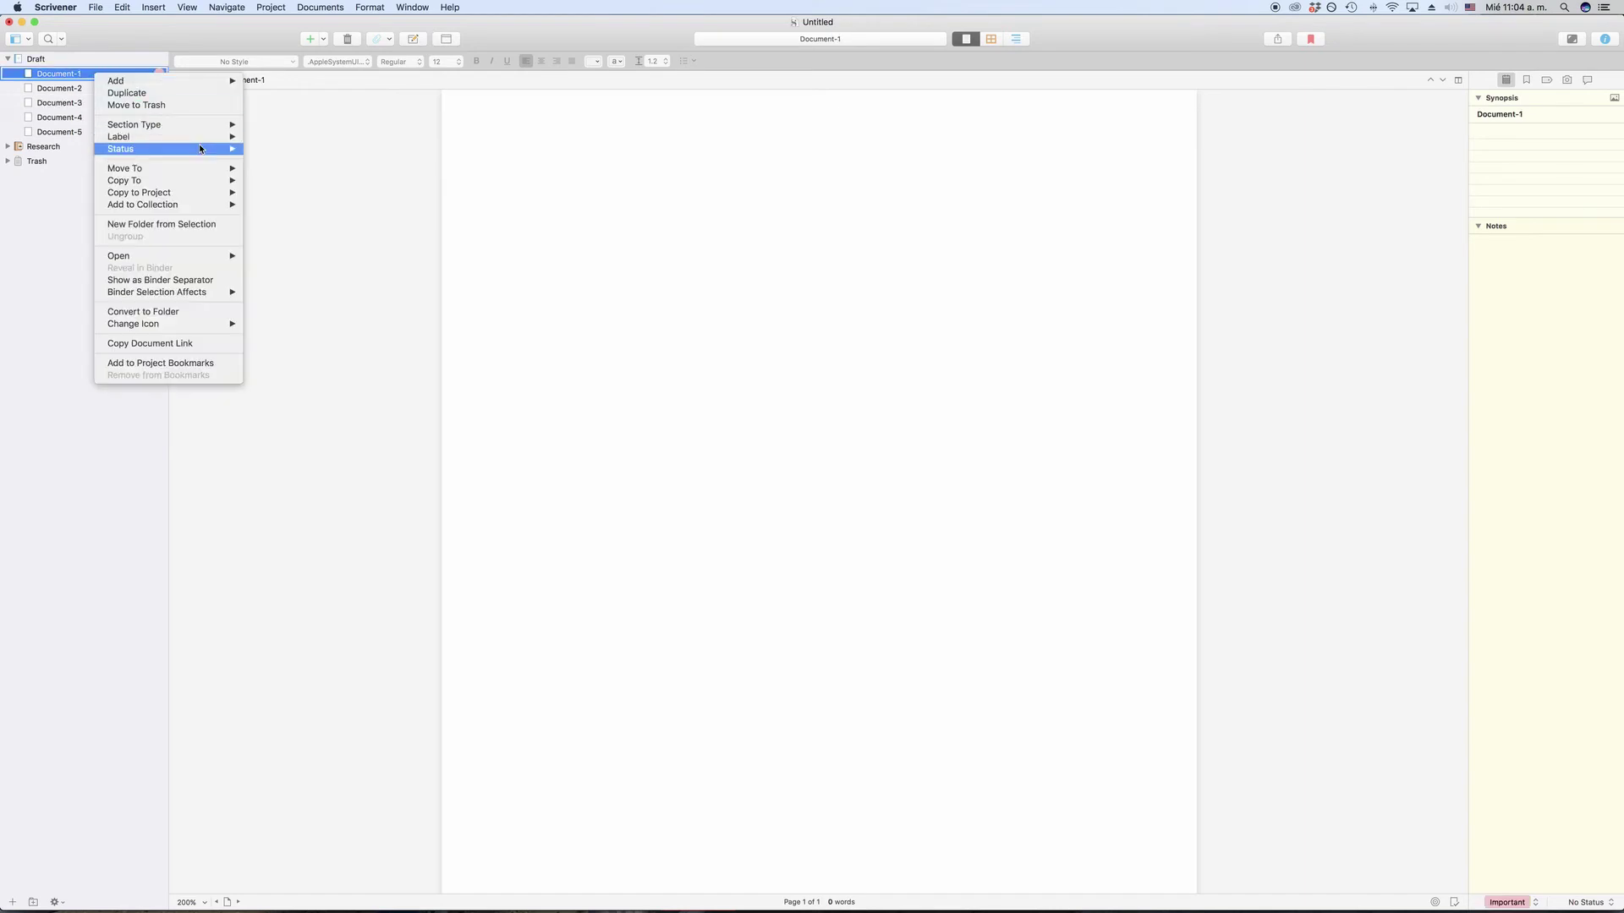
mouse_move(201, 138)
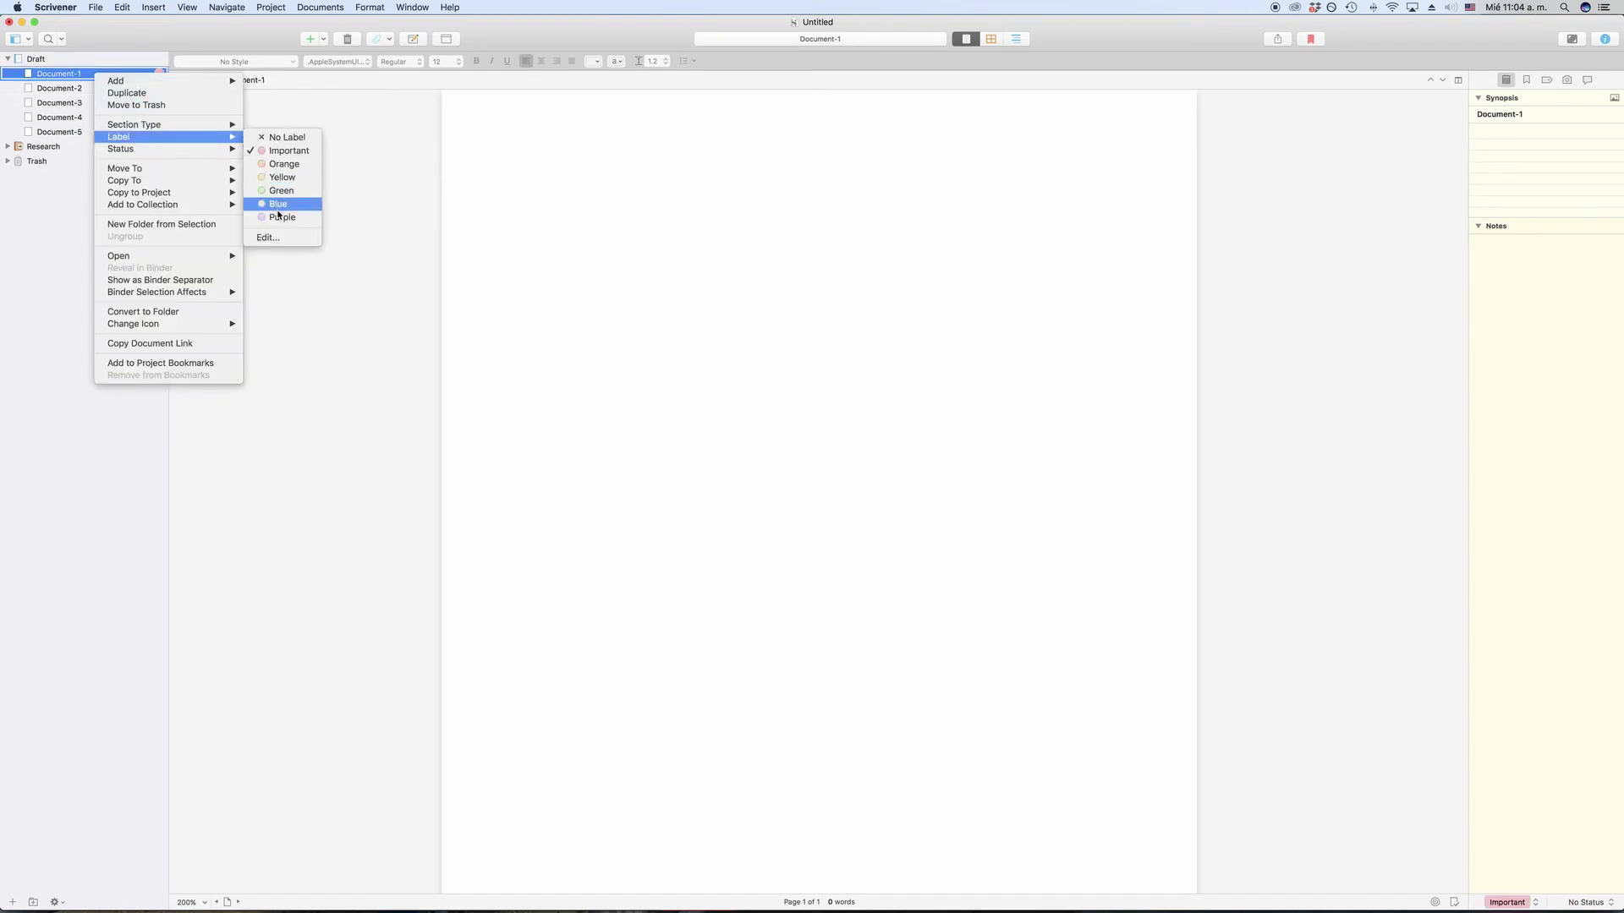
click(53, 77)
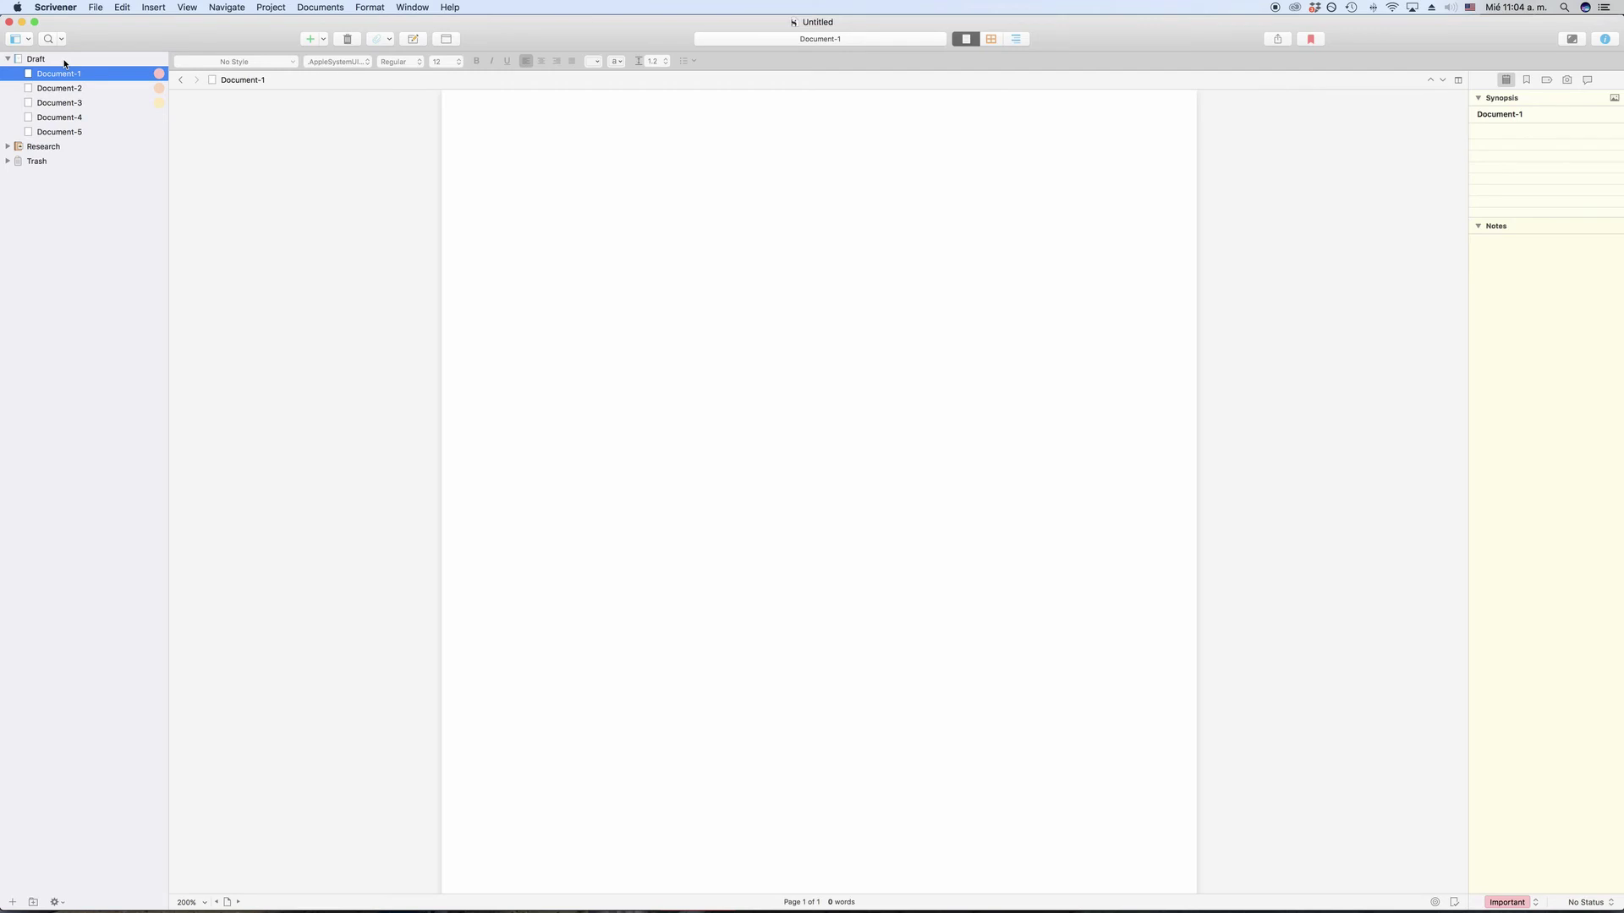
right_click(62, 104)
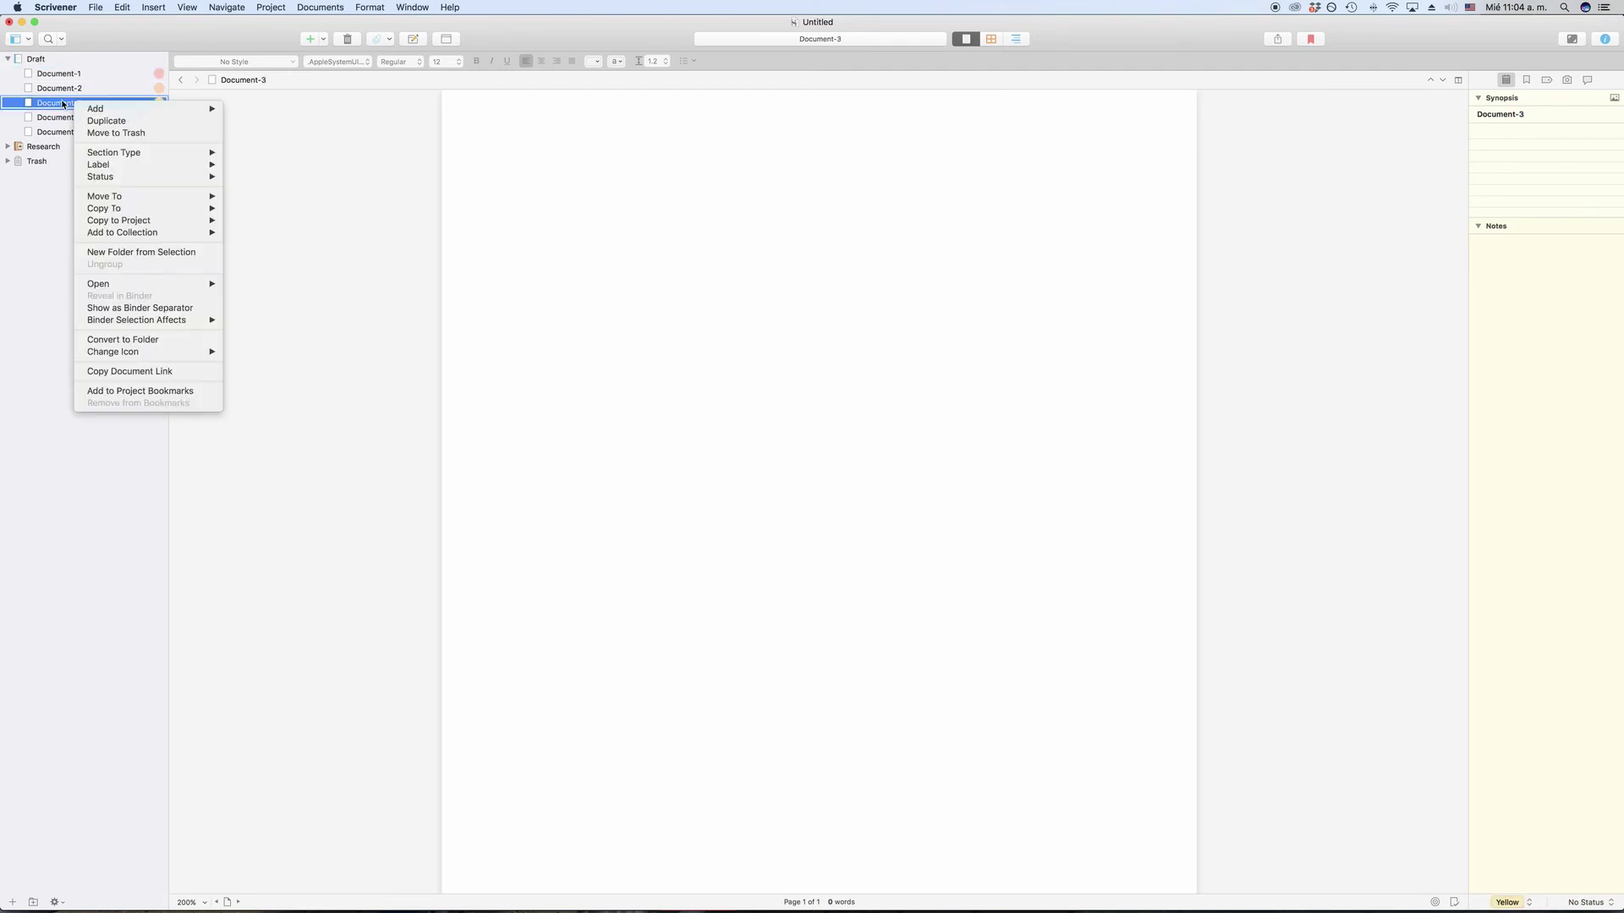
mouse_move(173, 179)
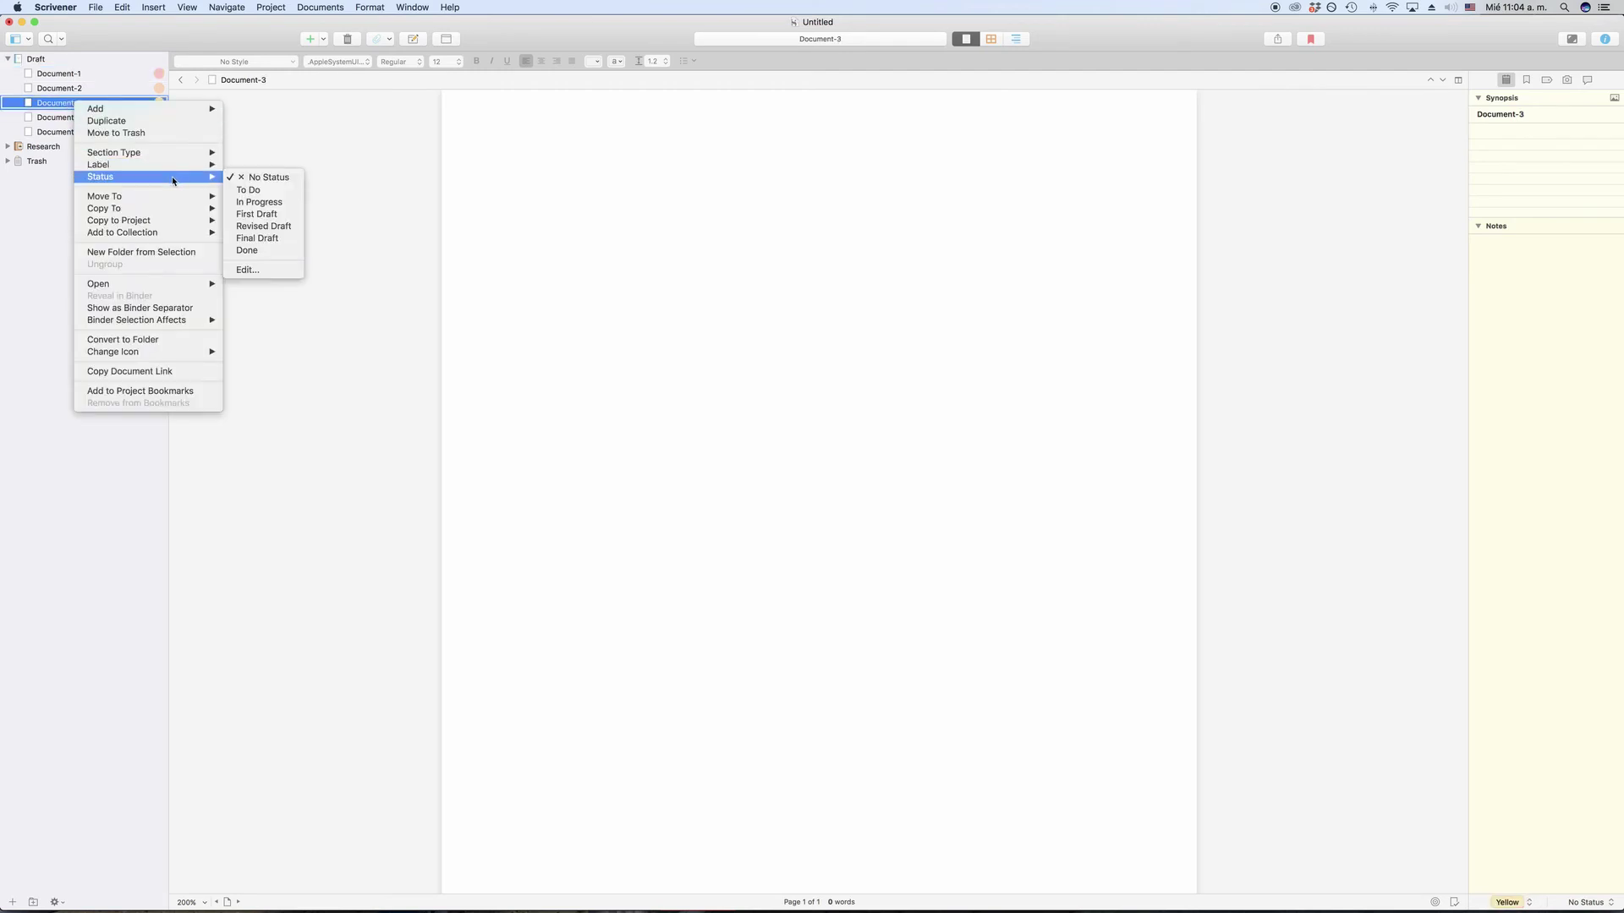
click(254, 190)
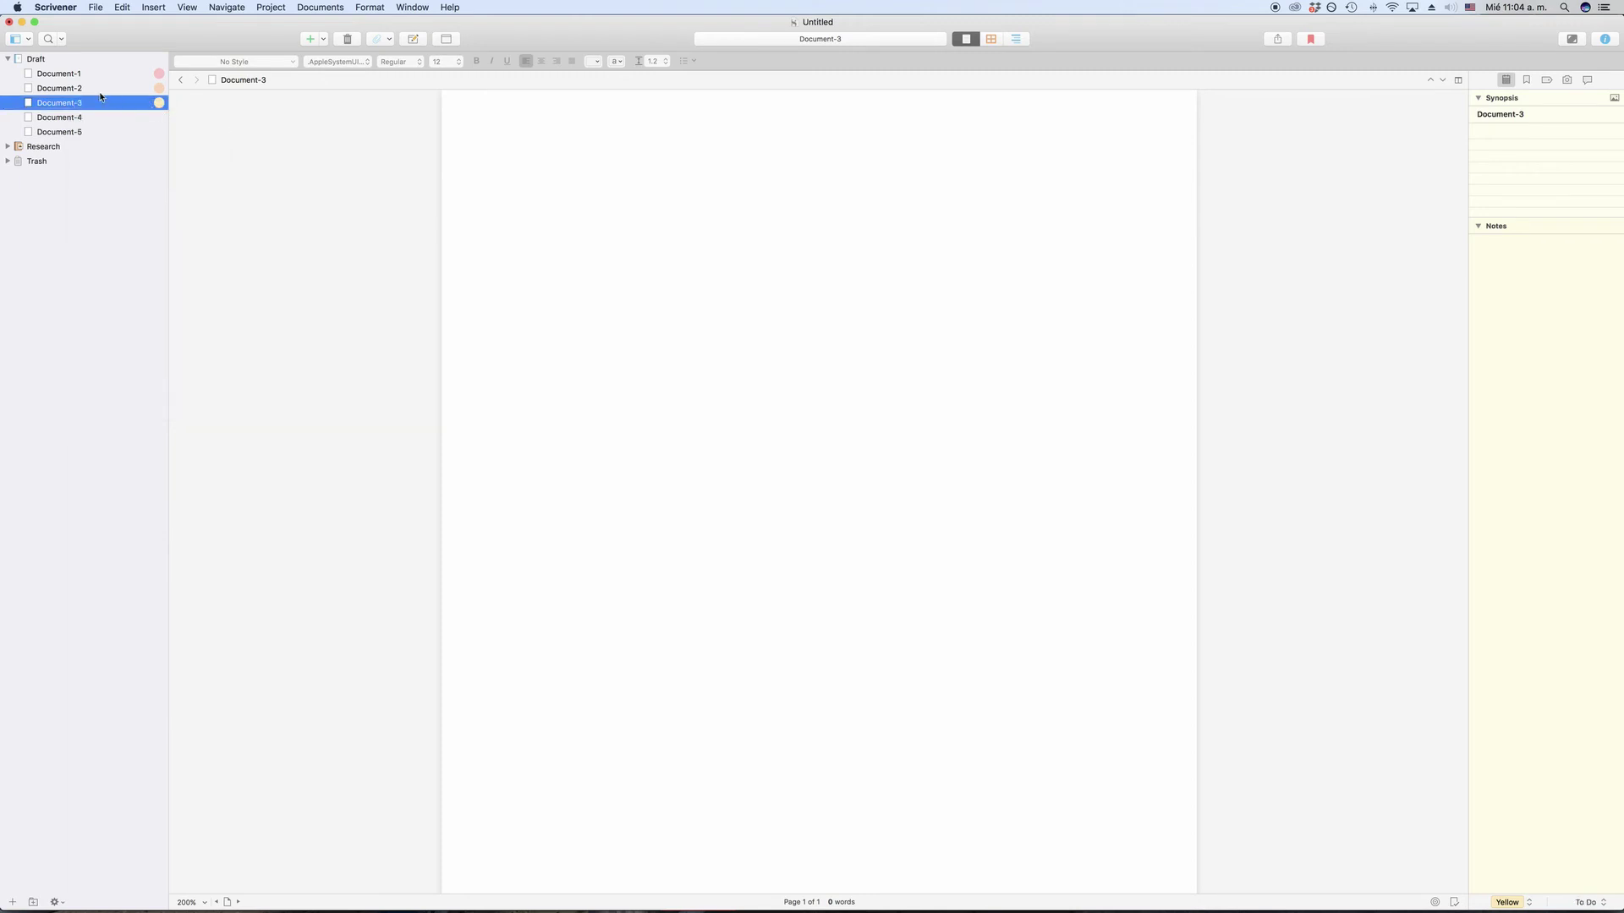
right_click(77, 119)
mouse_move(154, 192)
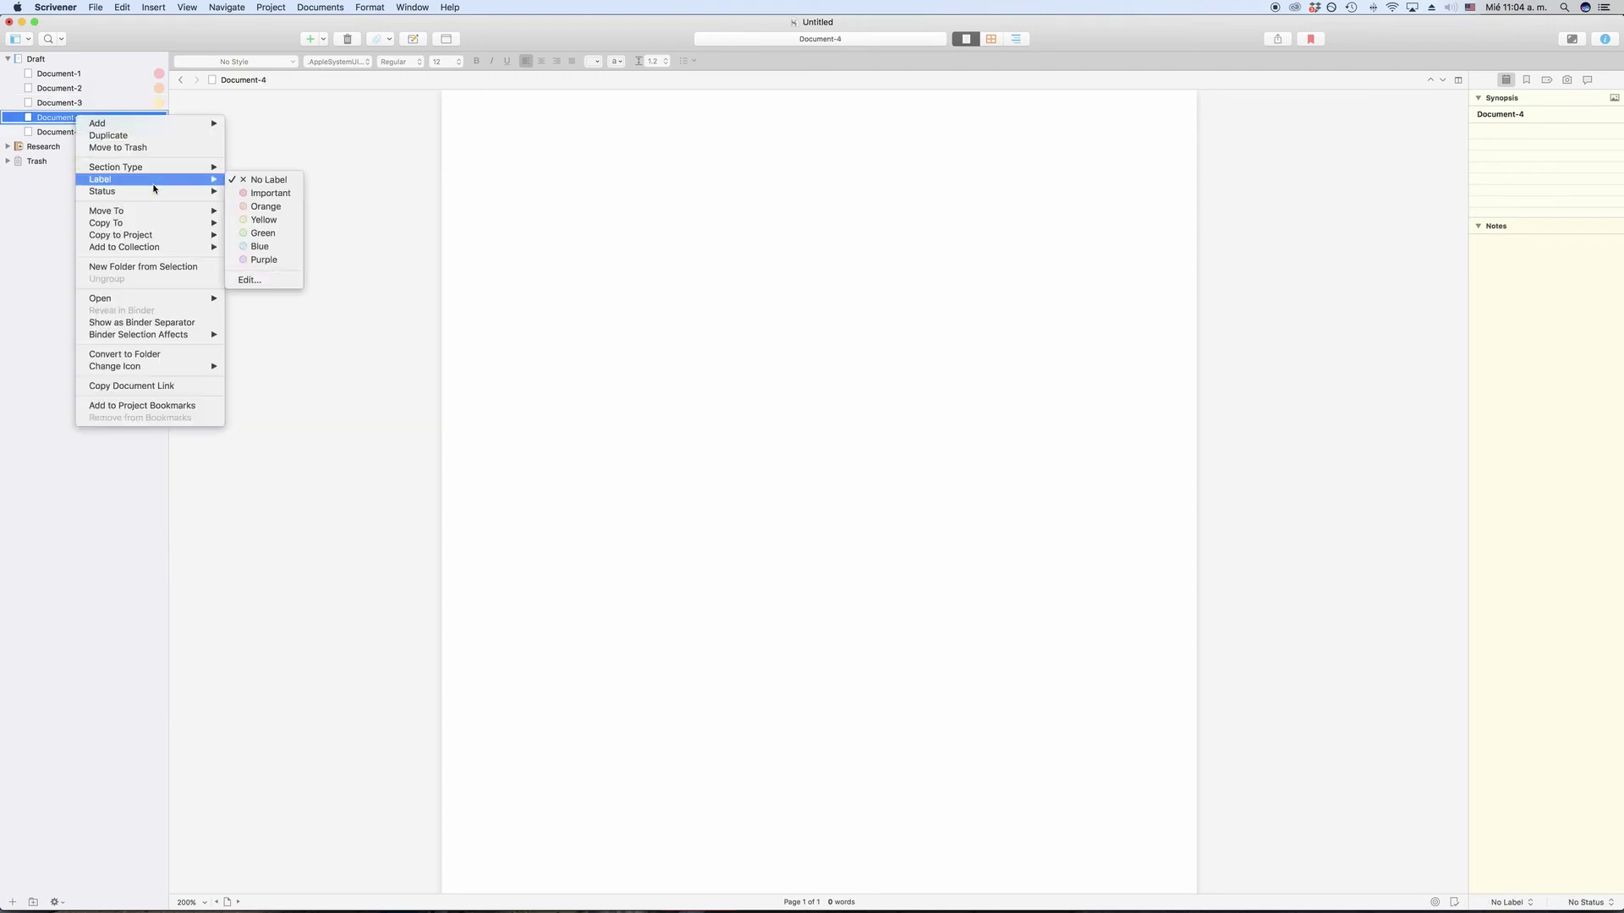
click(288, 229)
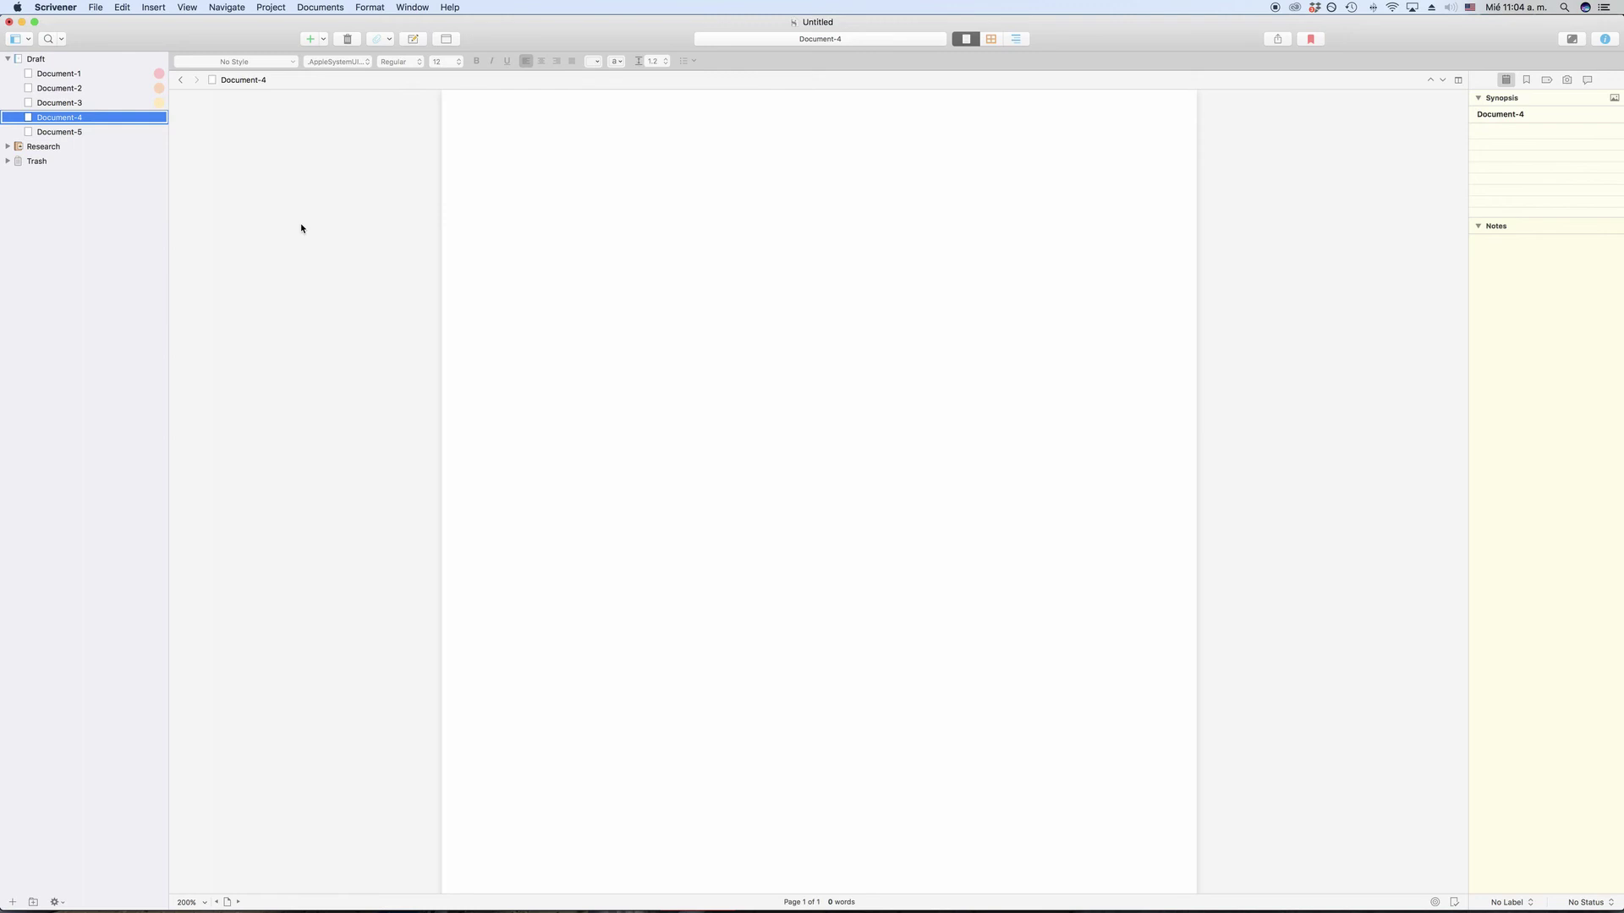
Open the Draft corkboard and enable Corkboard Options > Show Status Stamps on its index cards
click(60, 61)
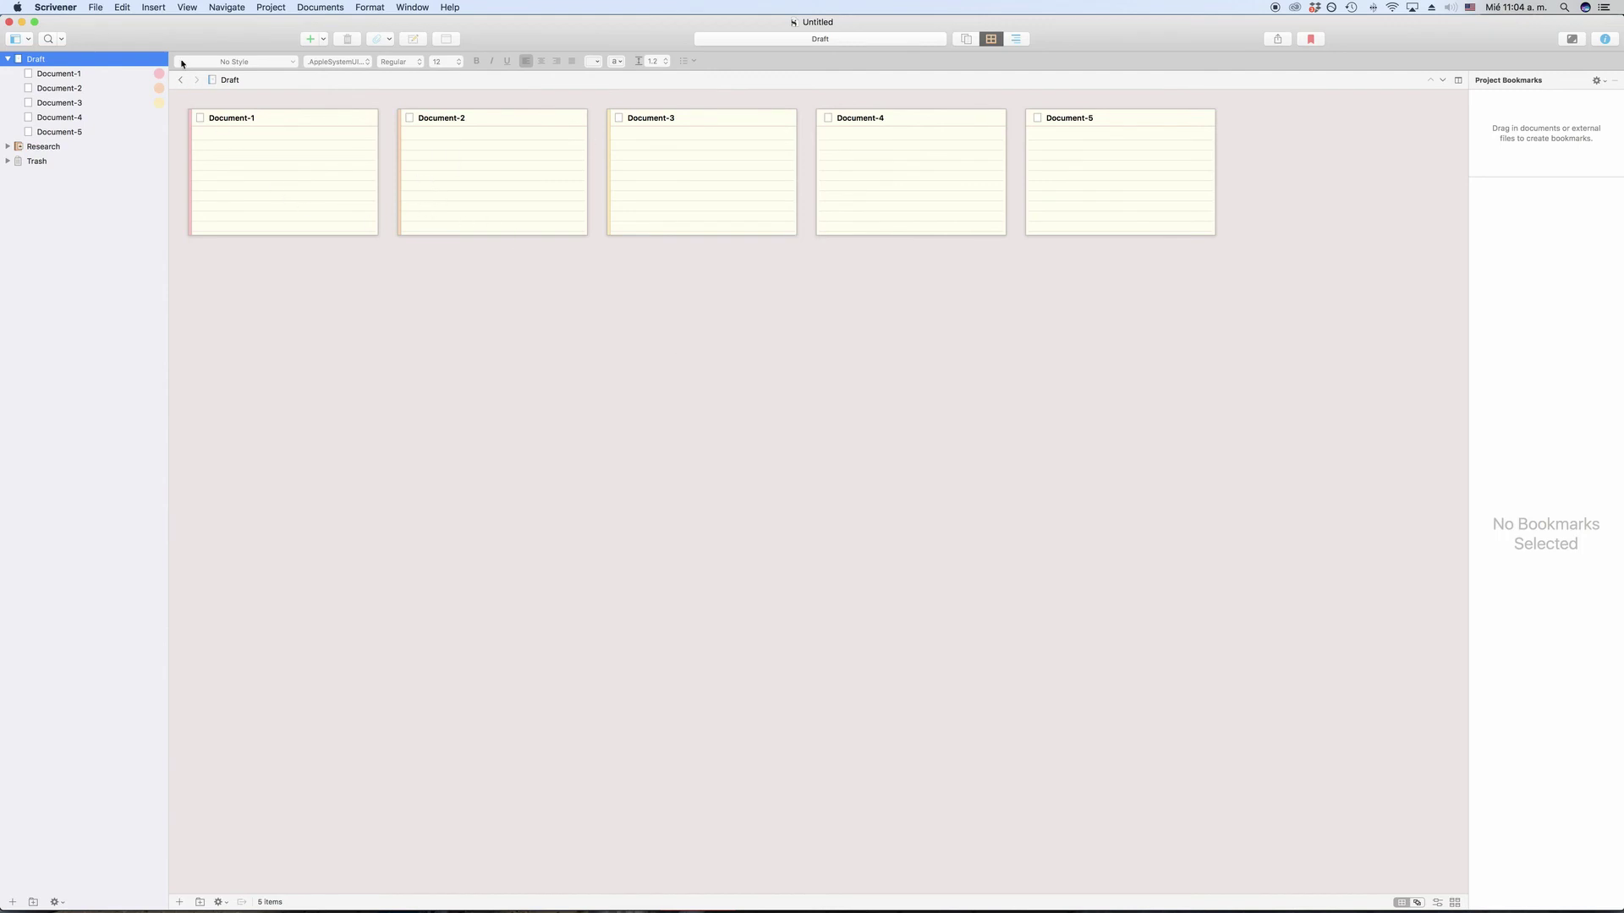
click(186, 7)
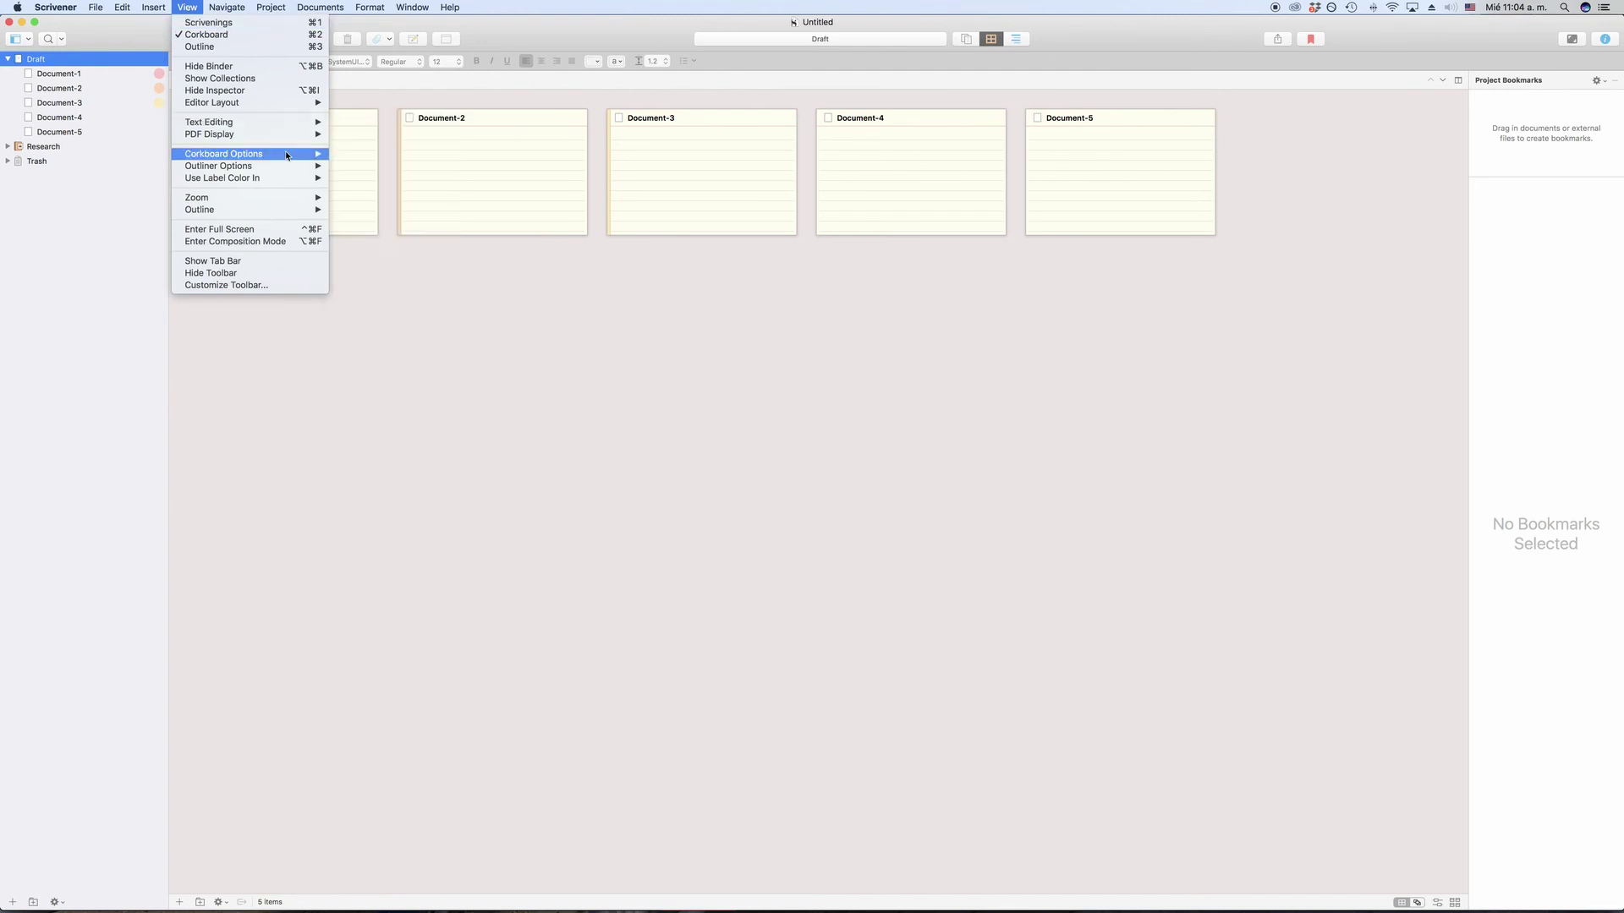
mouse_move(288, 155)
click(439, 210)
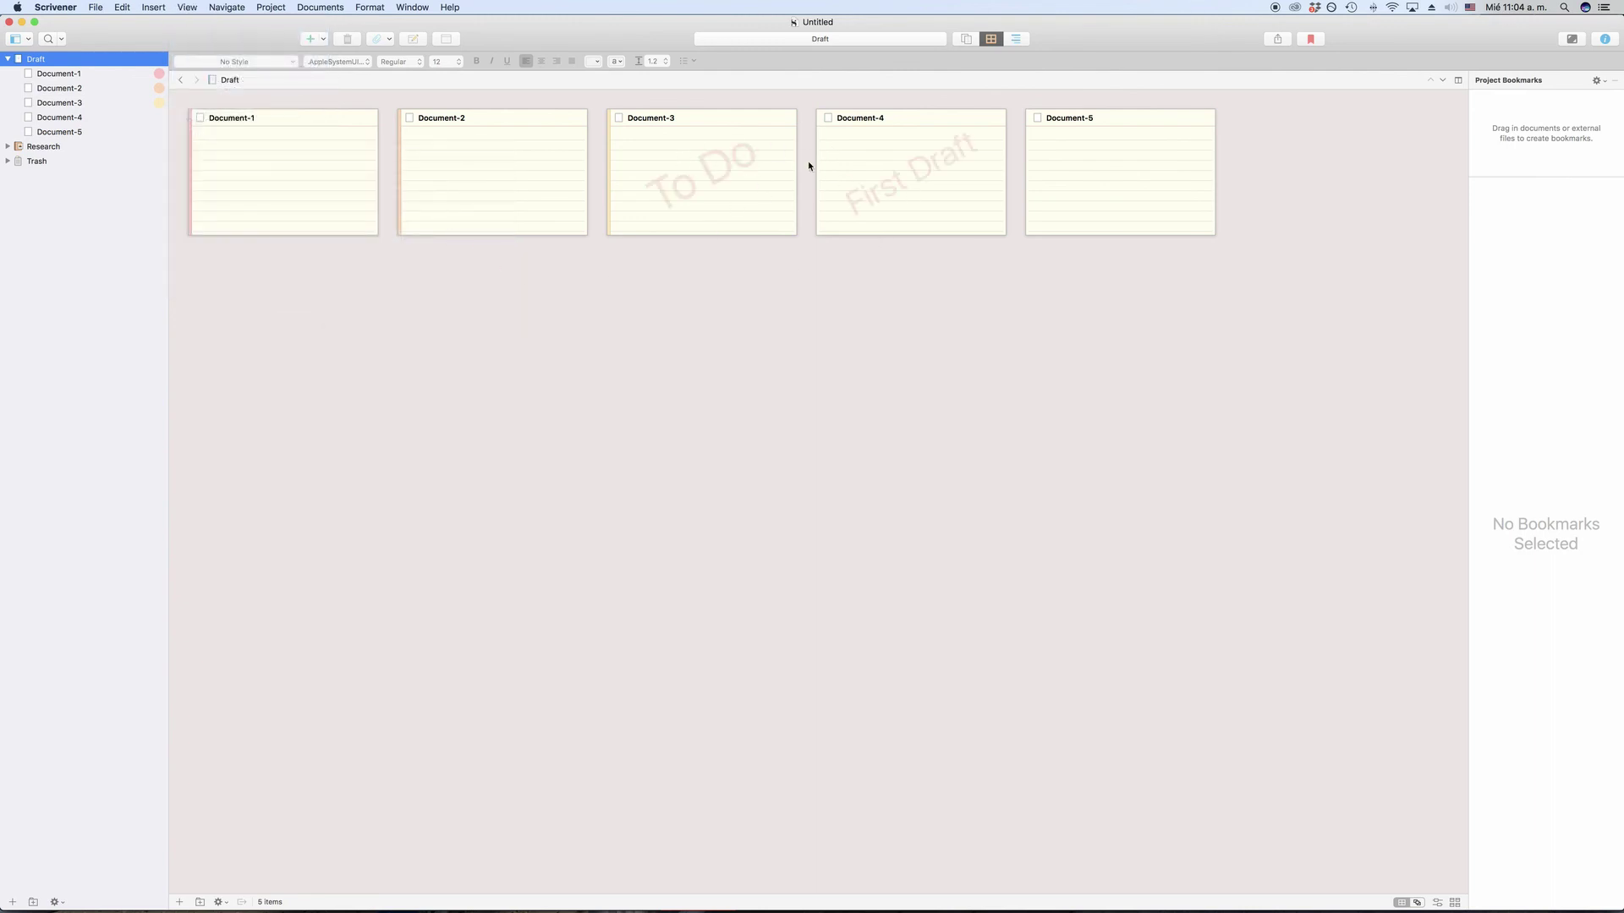
Open the project's Status List through Document-4's Status > Edit... menu
right_click(84, 117)
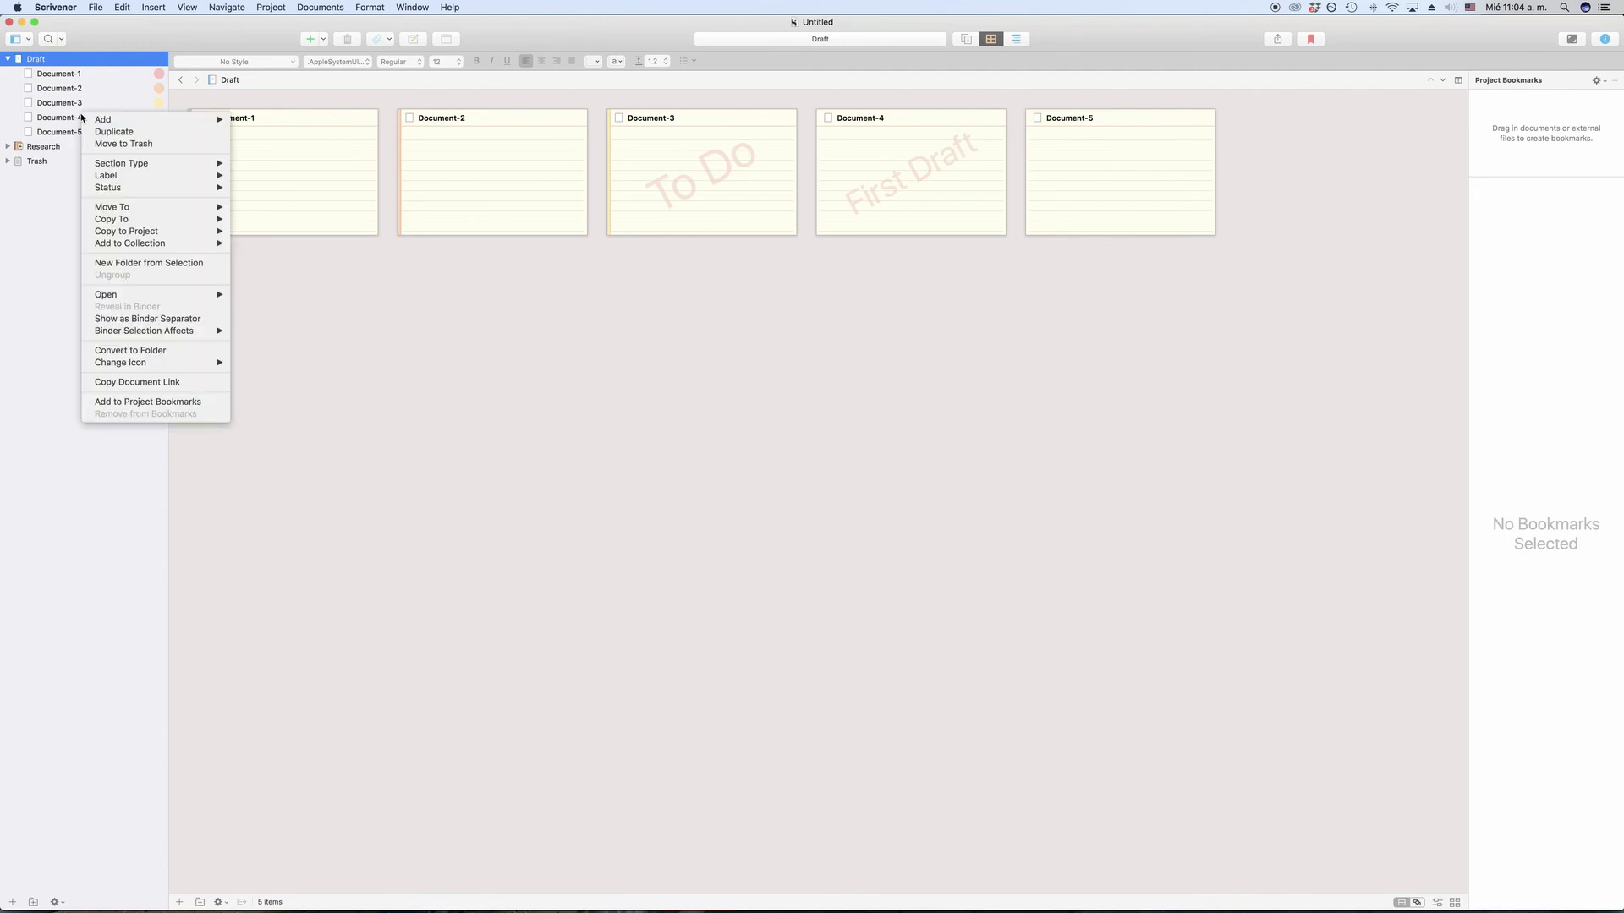
mouse_move(84, 118)
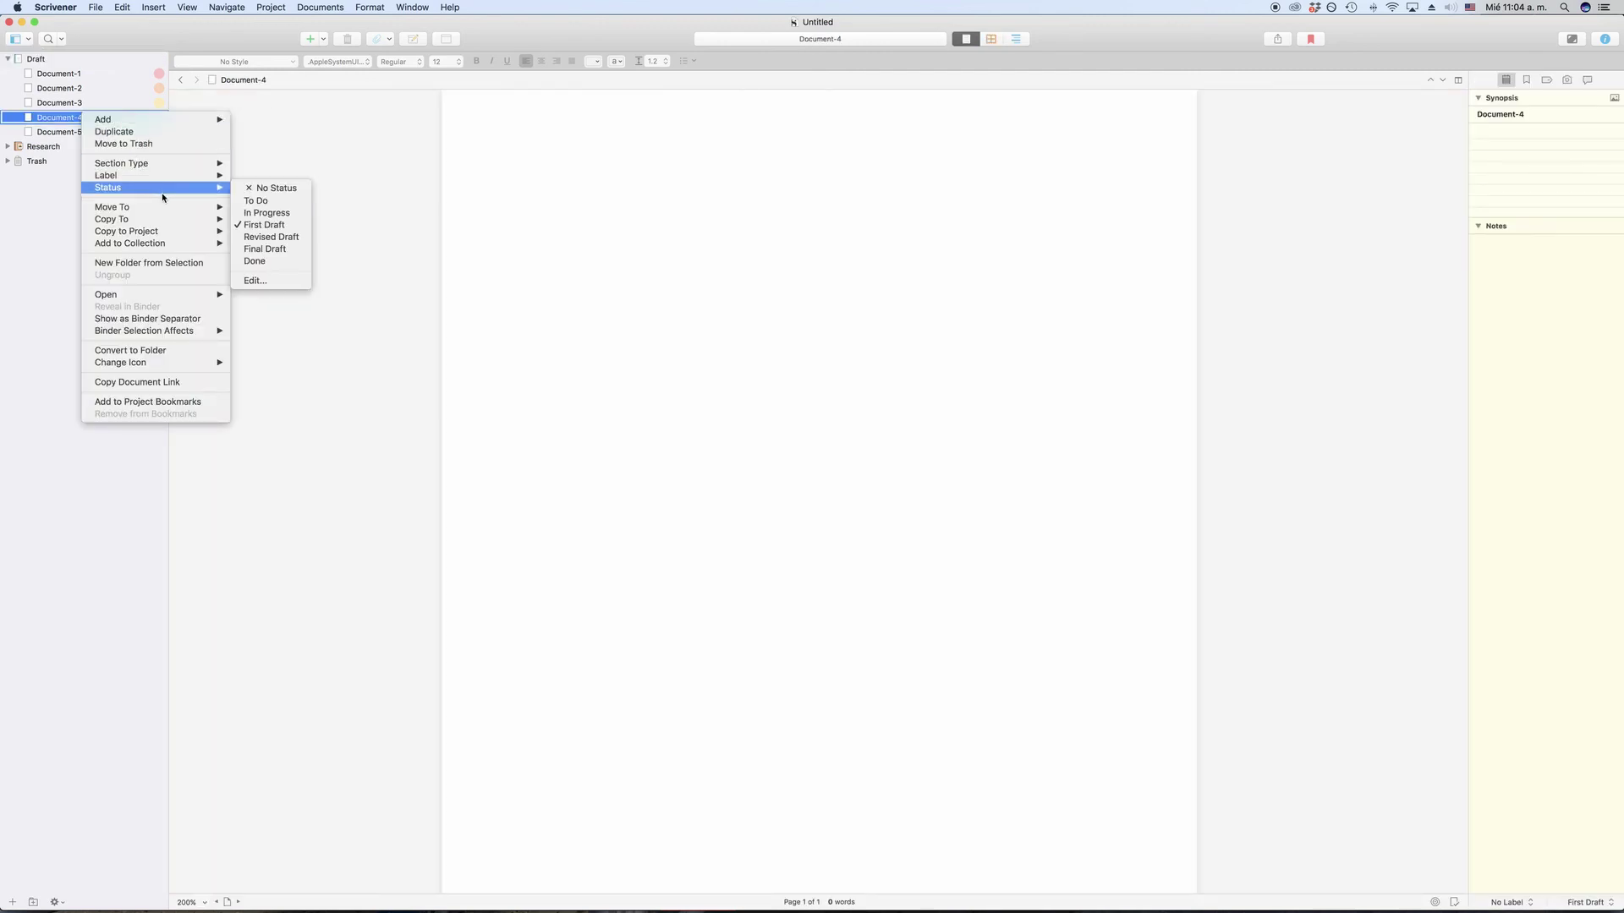
click(273, 281)
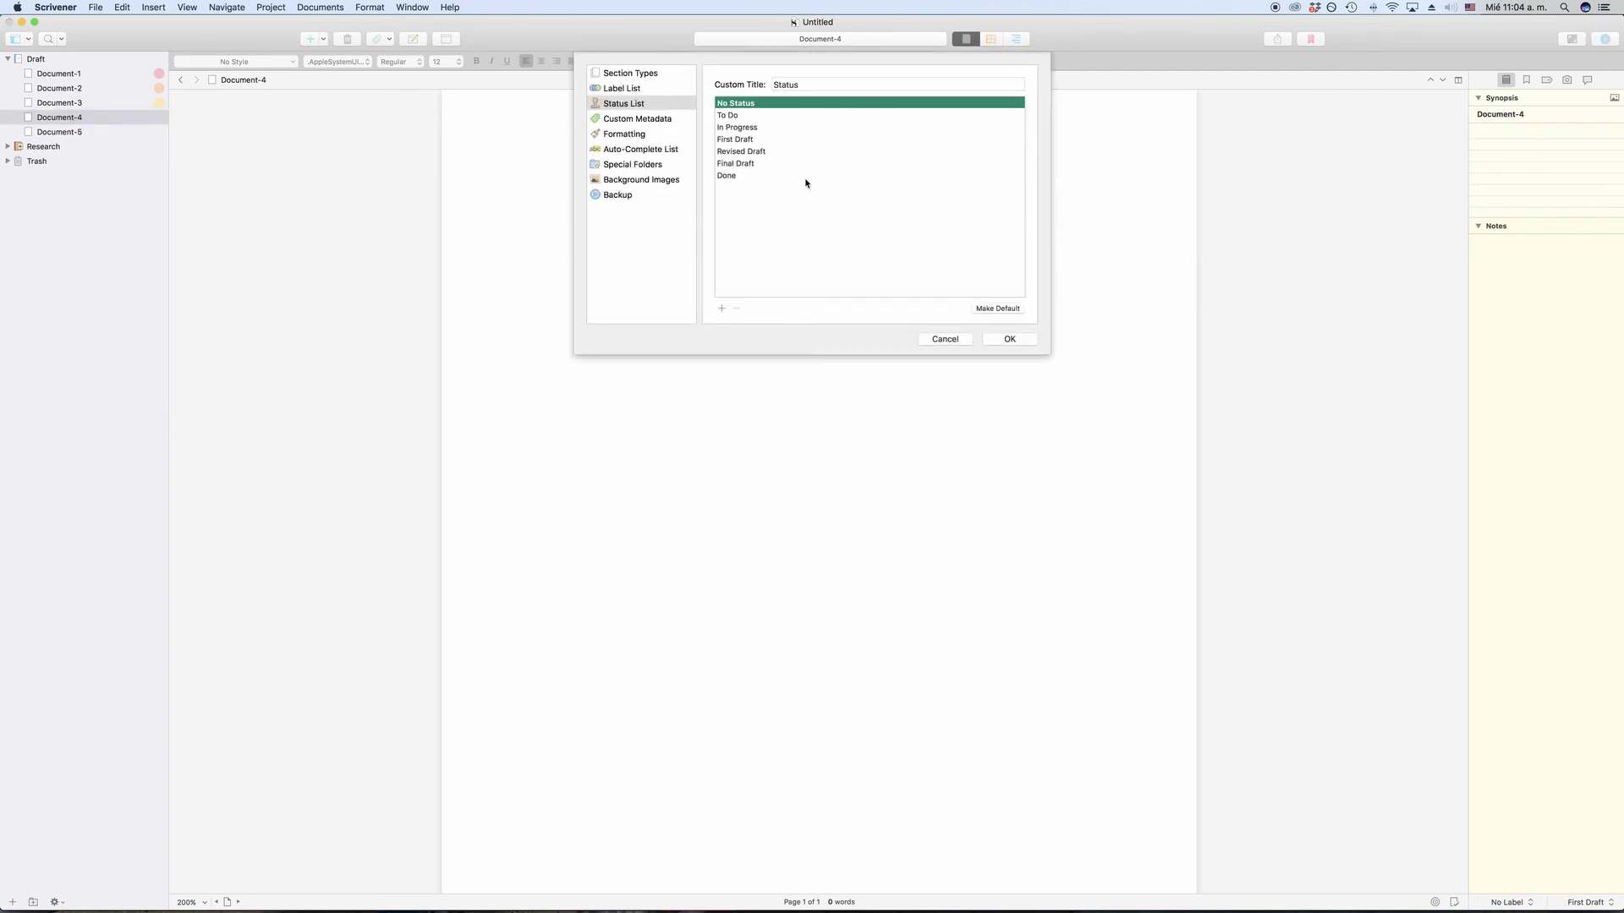
Rename the In Progress status to WIP in the Status List
double_click(755, 128)
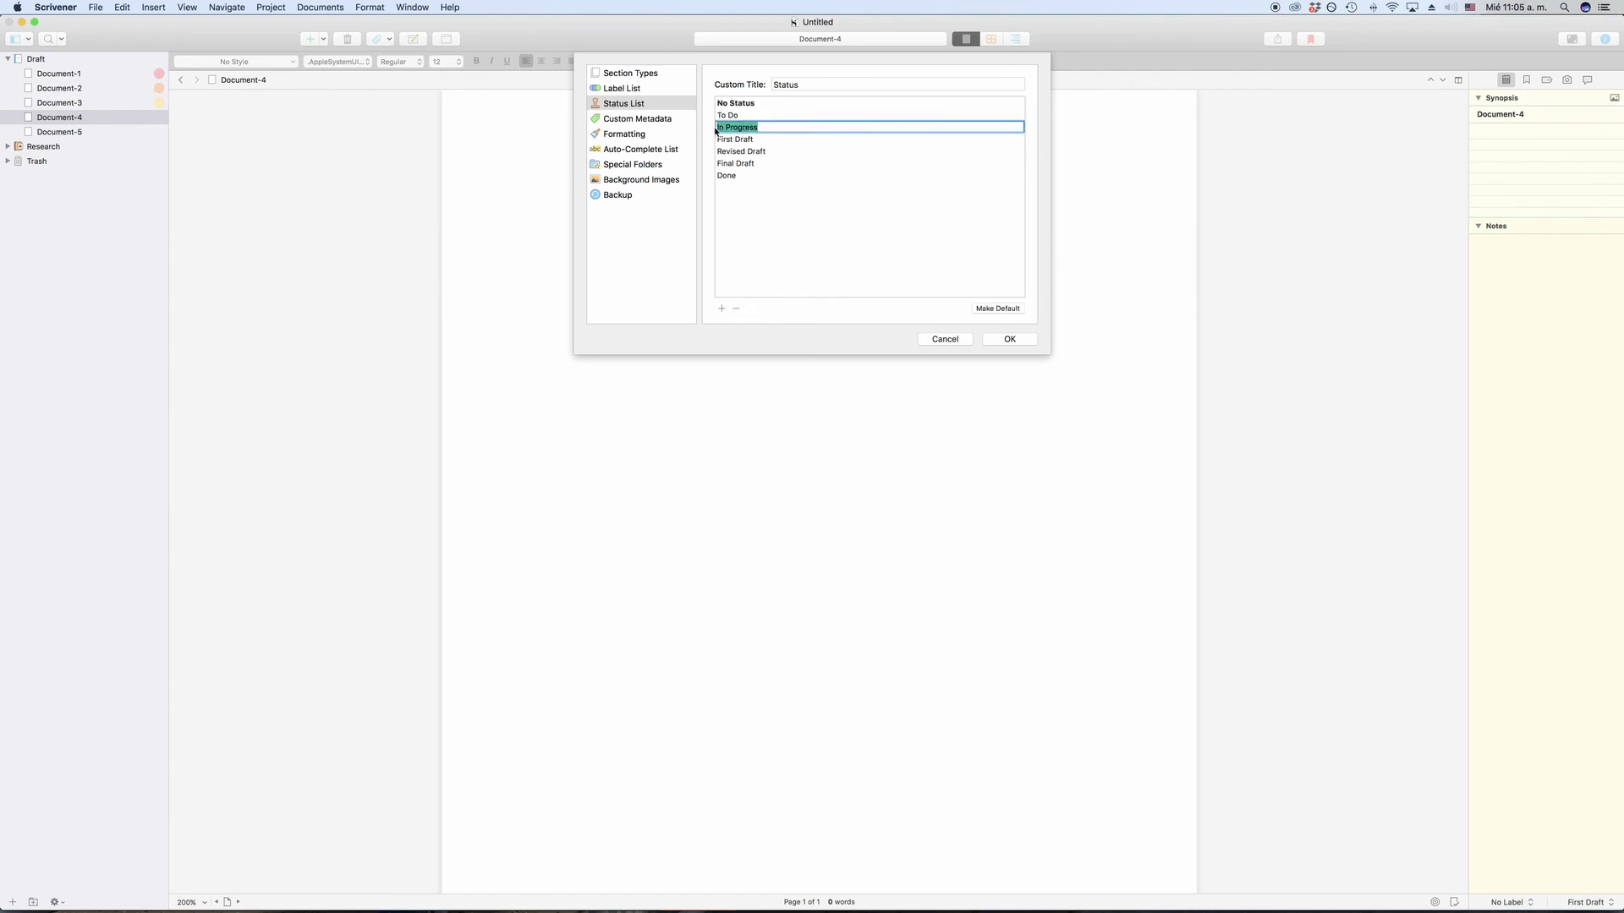
click(717, 126)
text(Work)
key(Return)
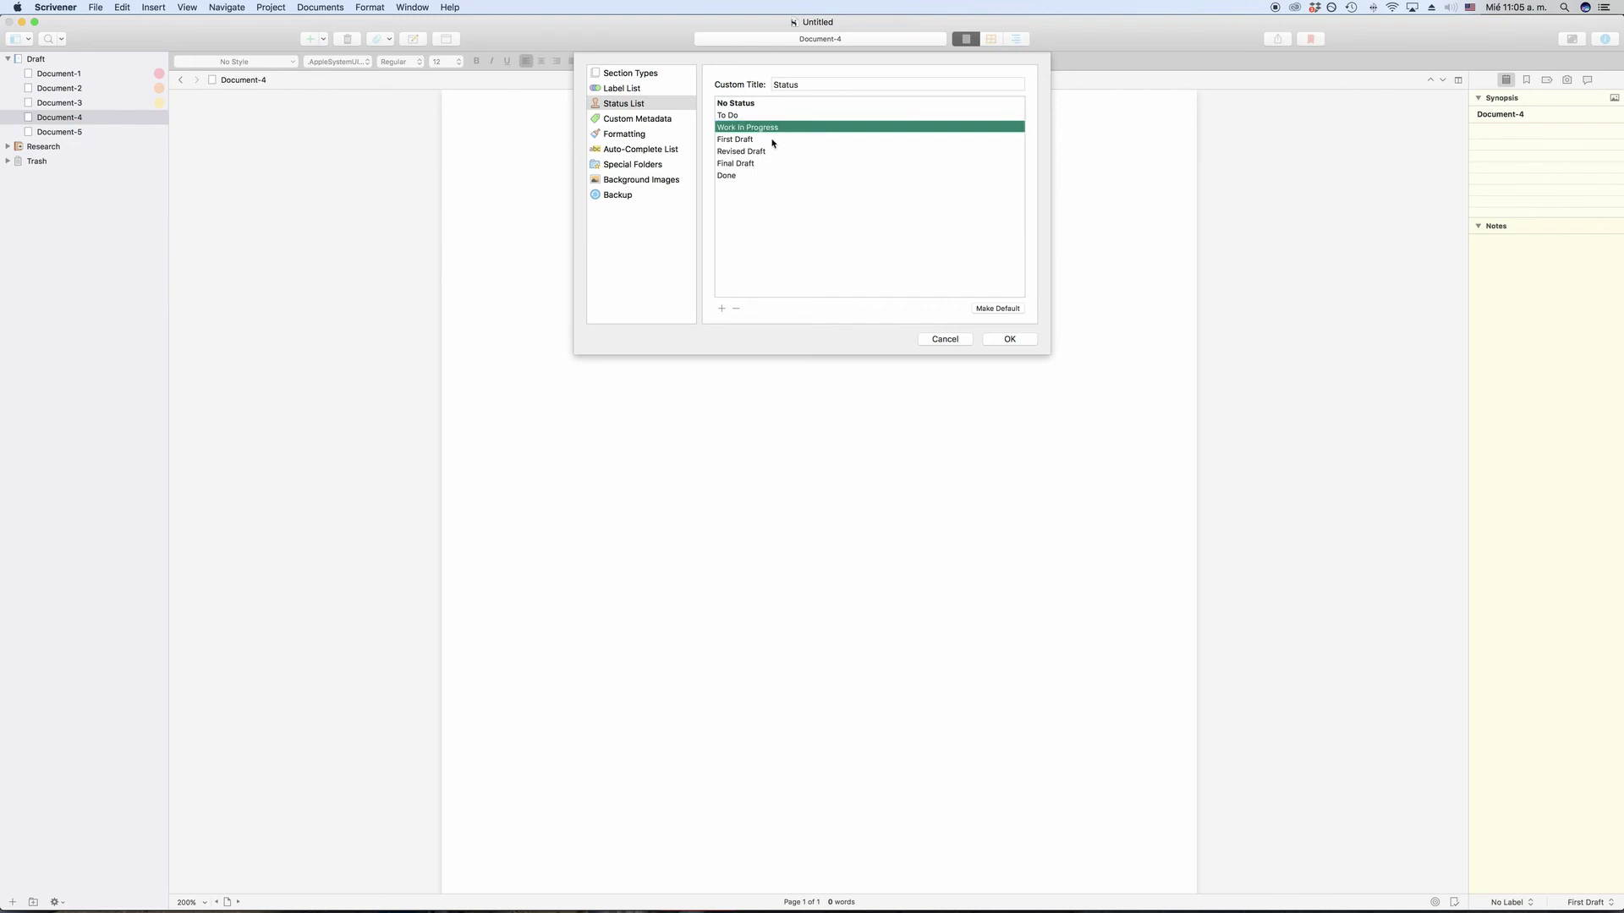
click(765, 140)
click(763, 130)
double_click(763, 127)
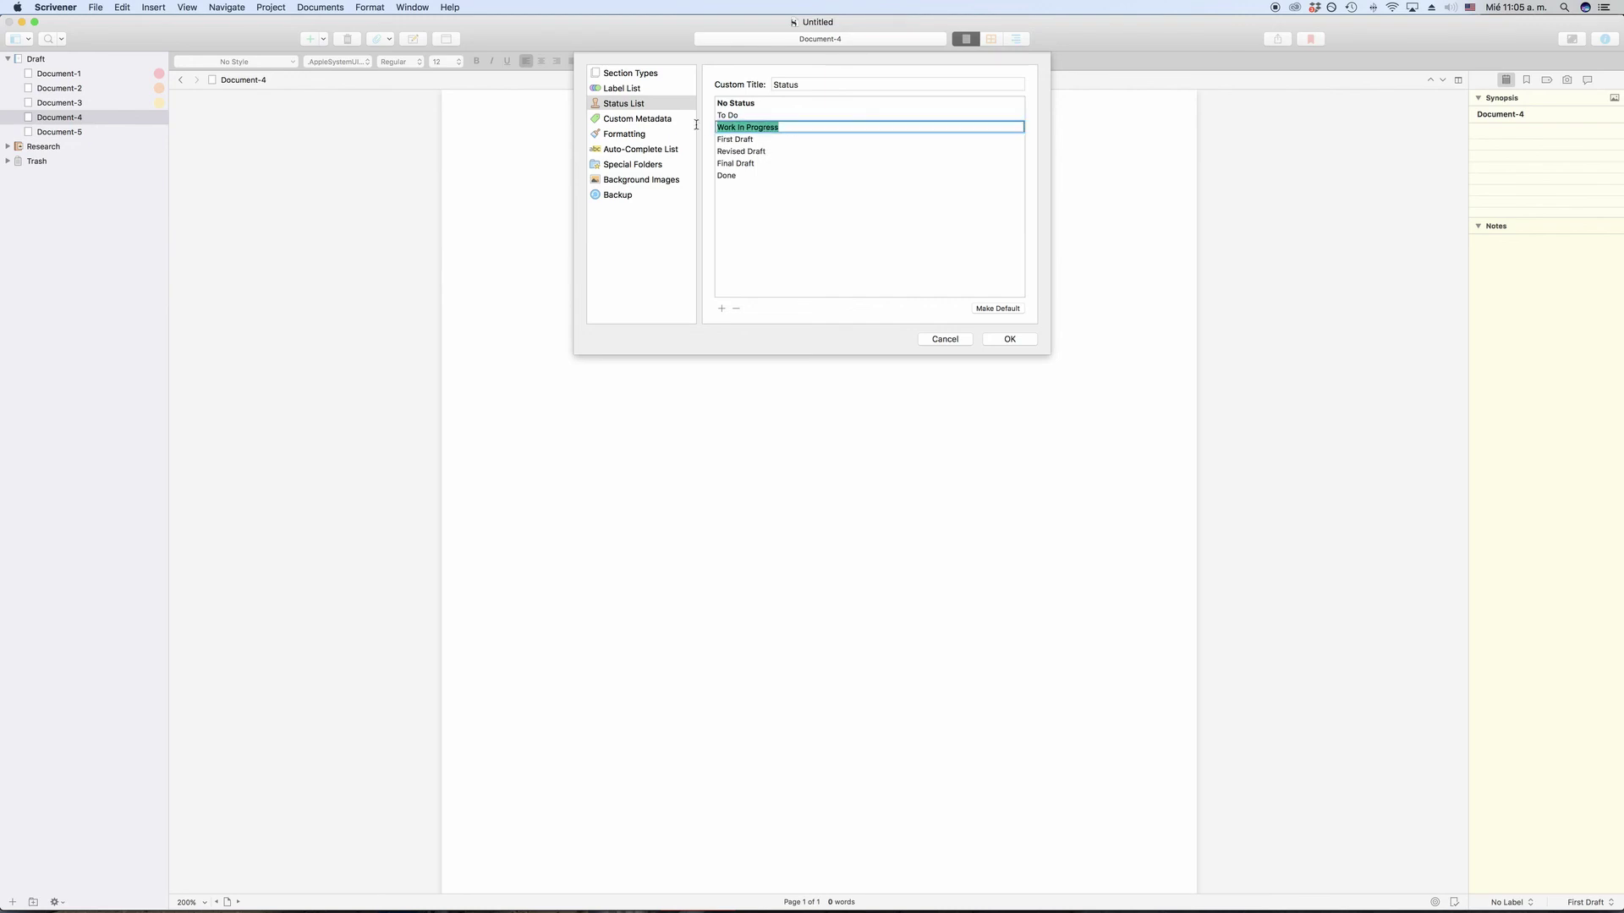
text(WIP)
click(736, 140)
click(738, 131)
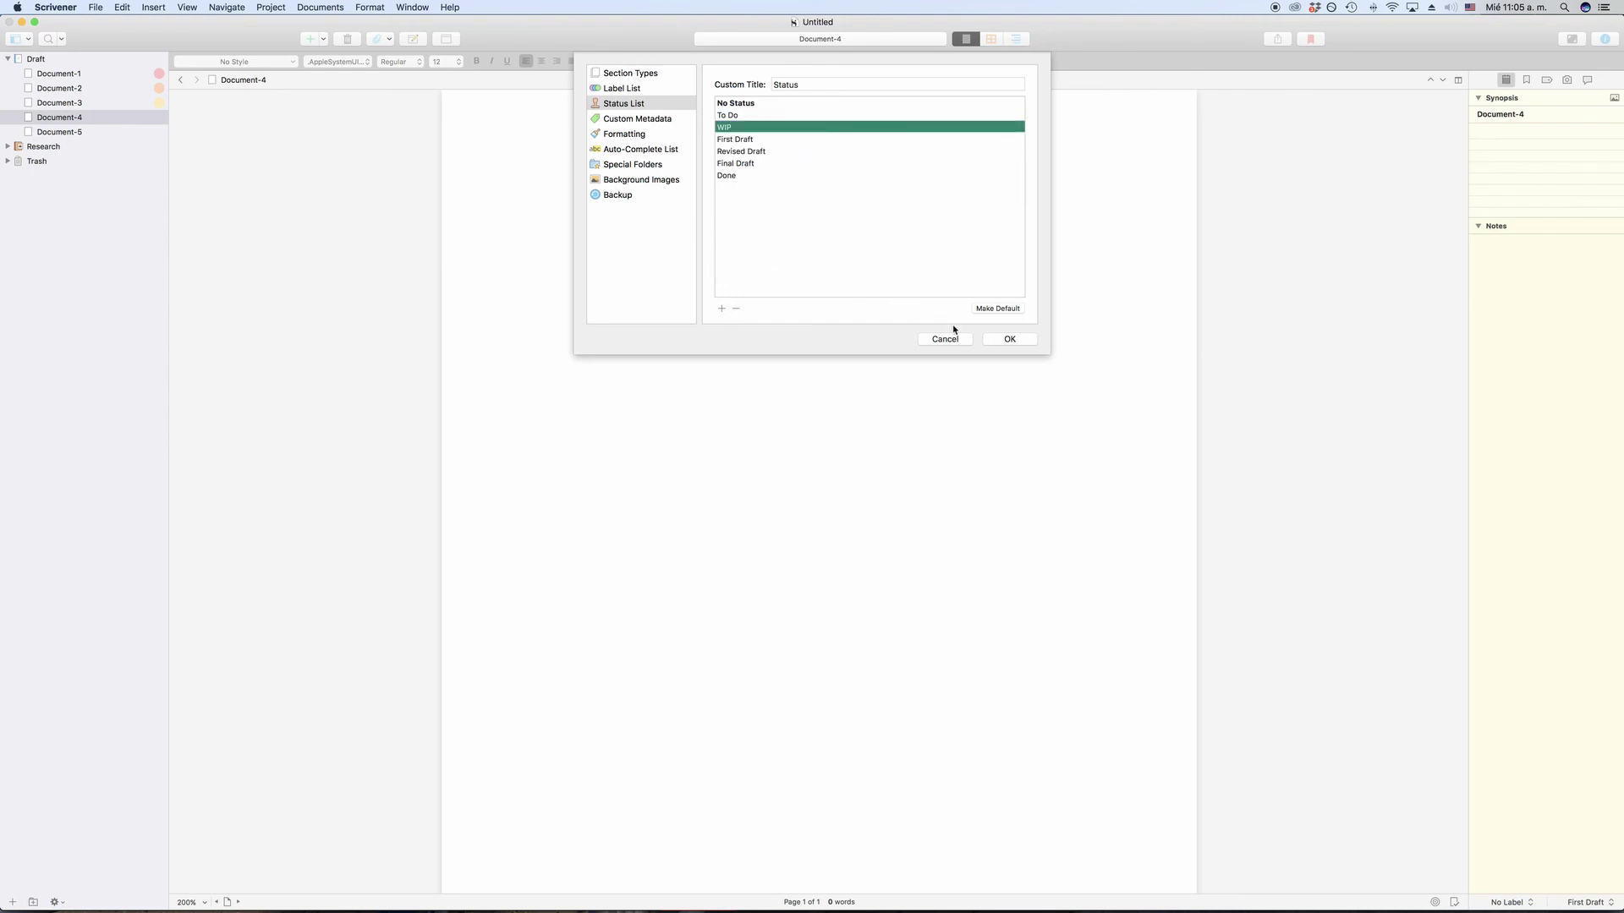